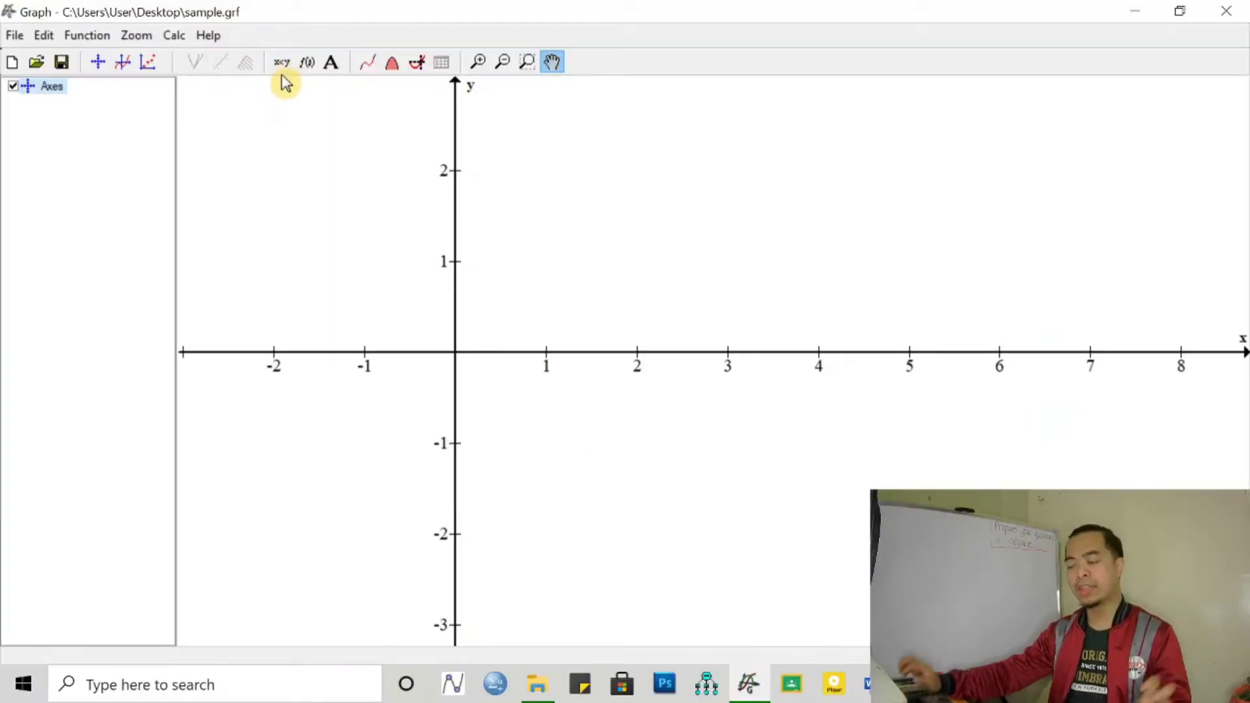
Start inserting a new relation, and switch to the PowerPoint slide show to display slide 7, Relations.
{"action": "left_click", "coordinate": [278, 70]}
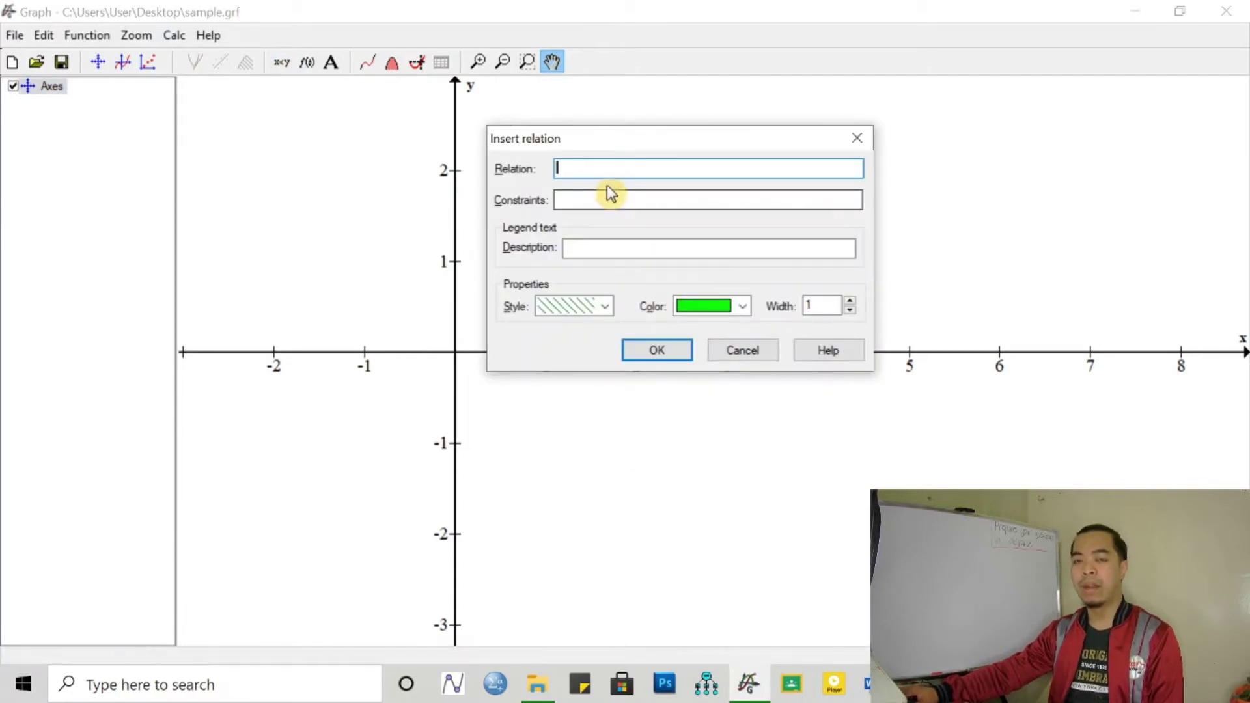
{"action": "left_click", "coordinate": [622, 195]}
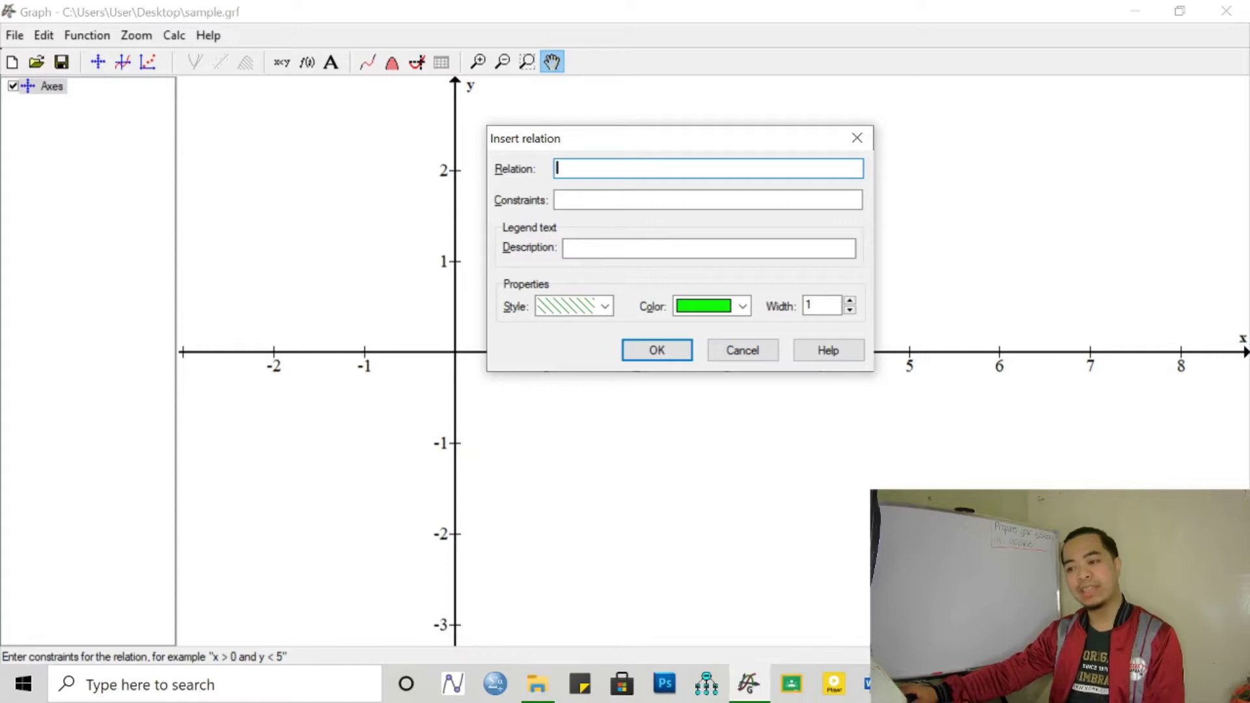
{"action": "key", "text": "alt+Tab"}
{"action": "left_click", "coordinate": [979, 316]}
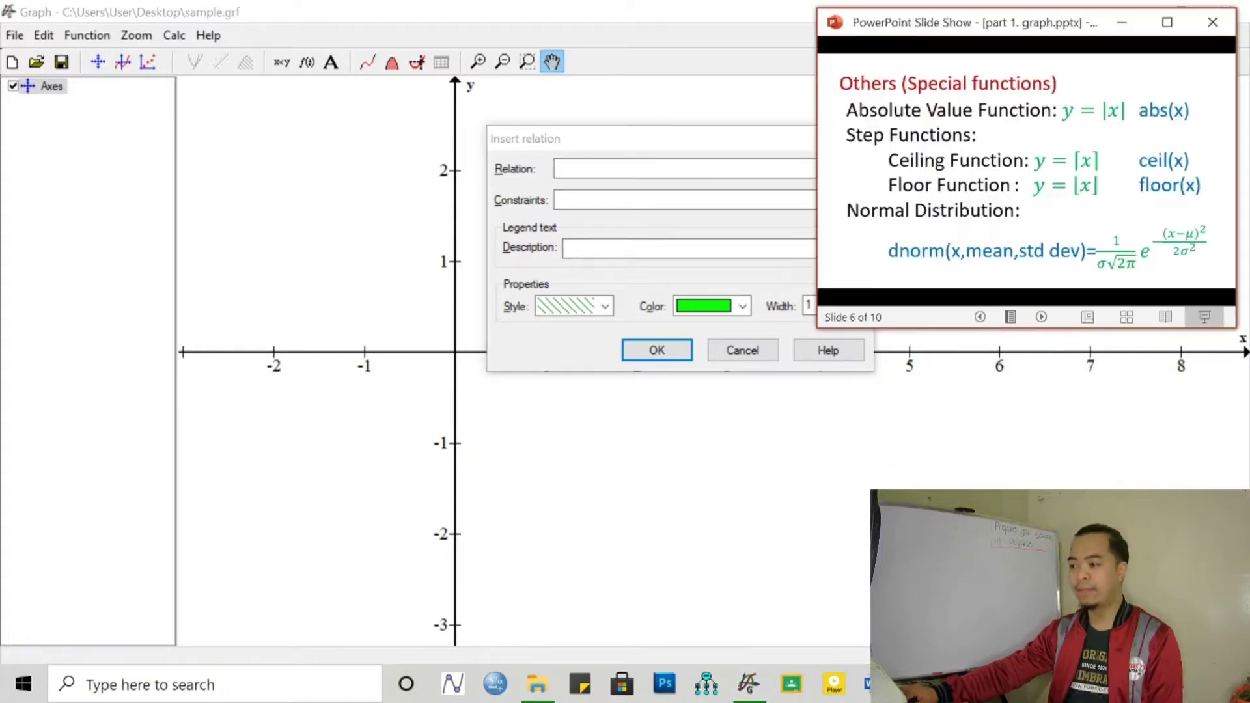
{"action": "left_click", "coordinate": [1040, 319]}
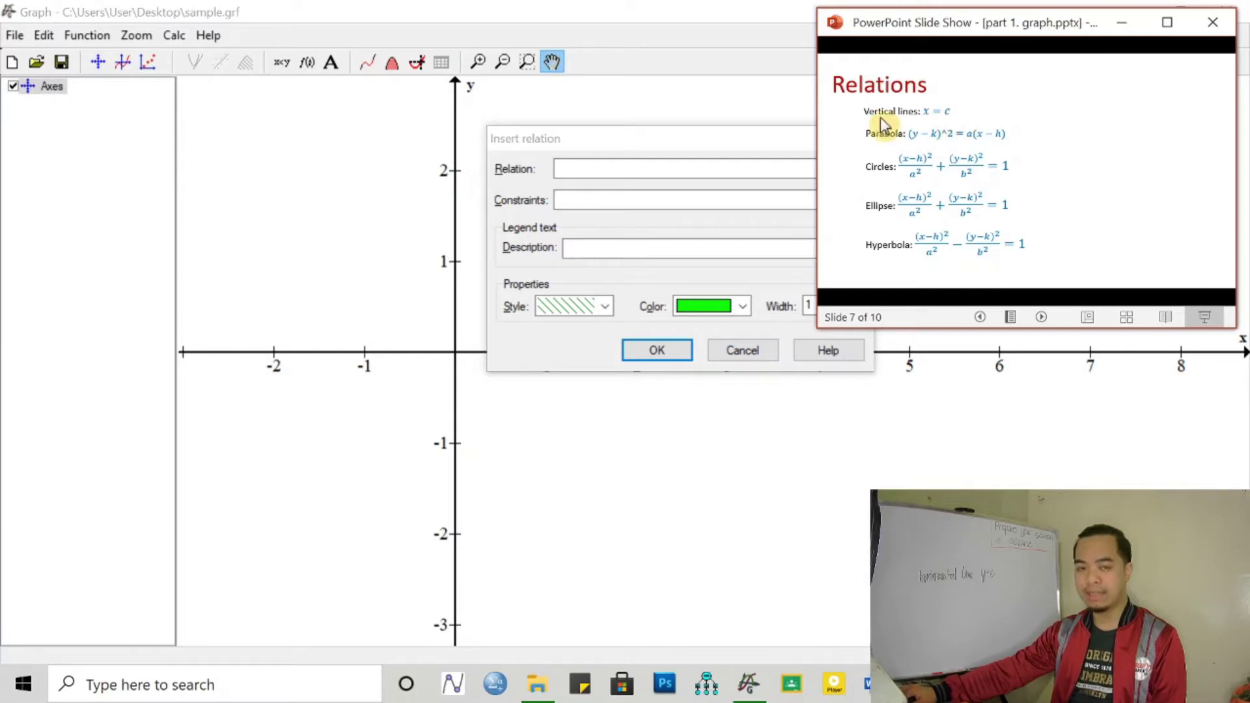
Return to the Graph window and insert the vertical line relation x=3.
{"action": "left_click", "coordinate": [567, 168]}
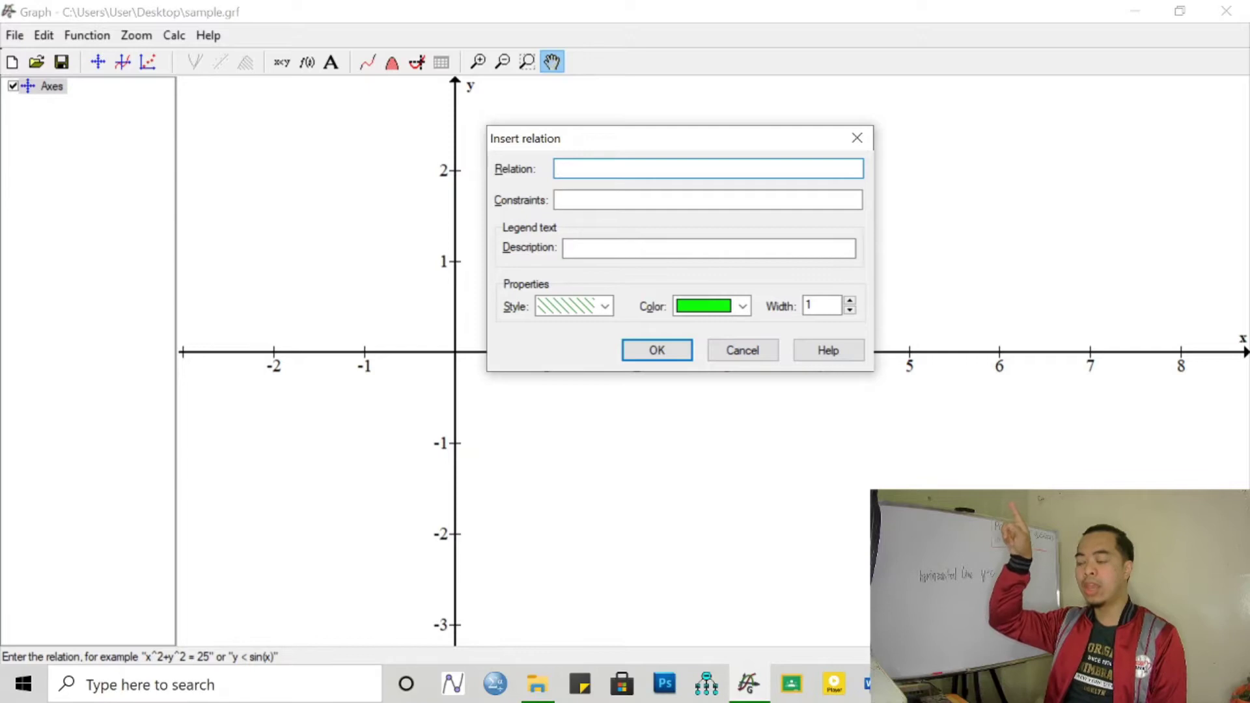
{"action": "left_click_drag", "start_coordinate": [657, 145], "coordinate": [944, 163]}
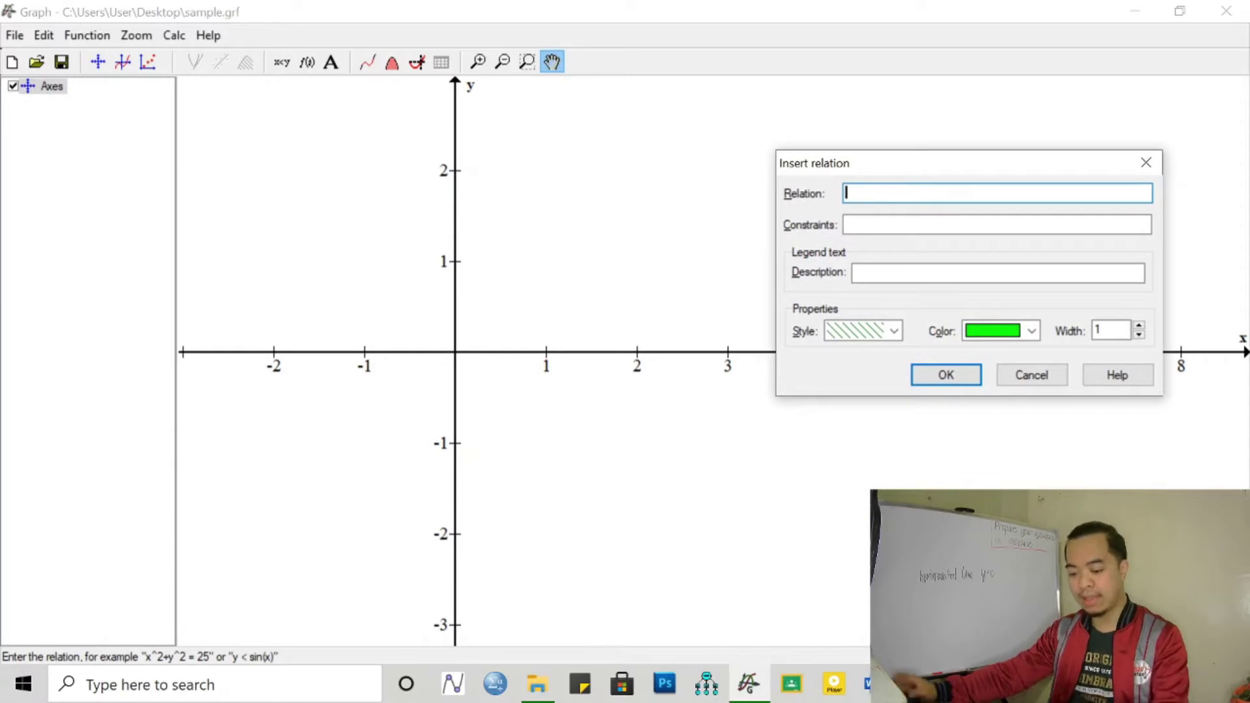
{"action": "type", "text": "x=3"}
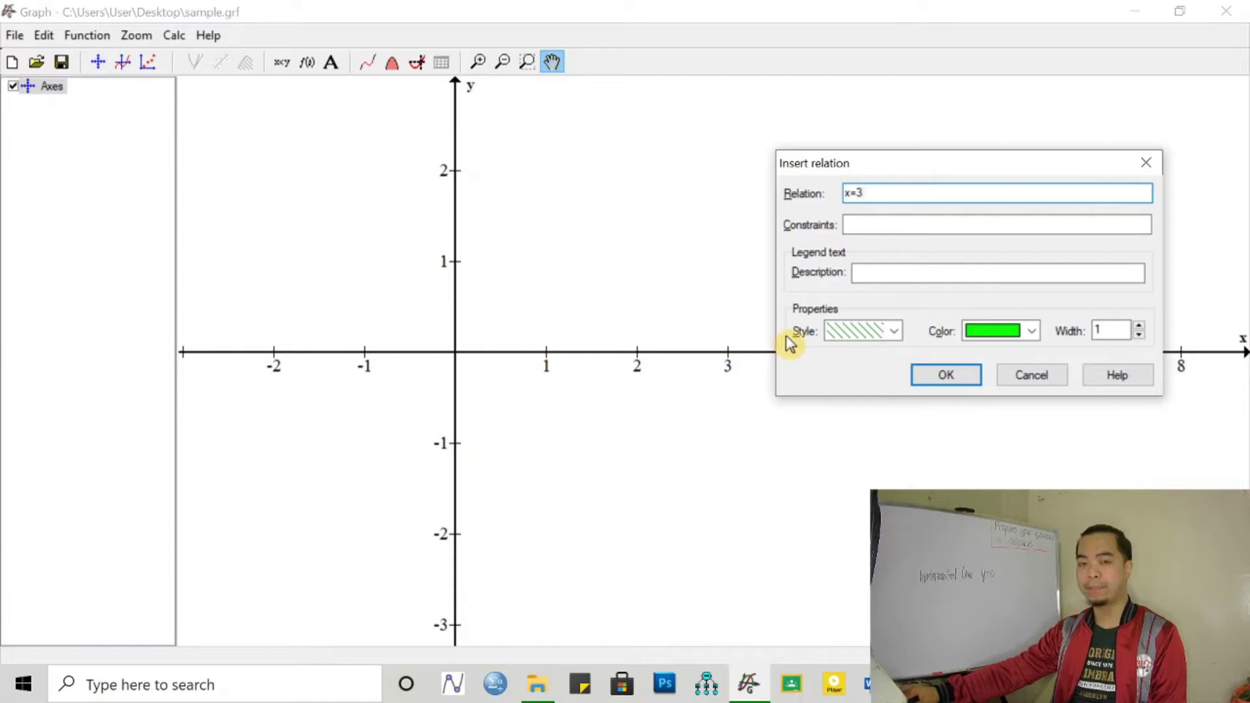
{"action": "left_click", "coordinate": [925, 380]}
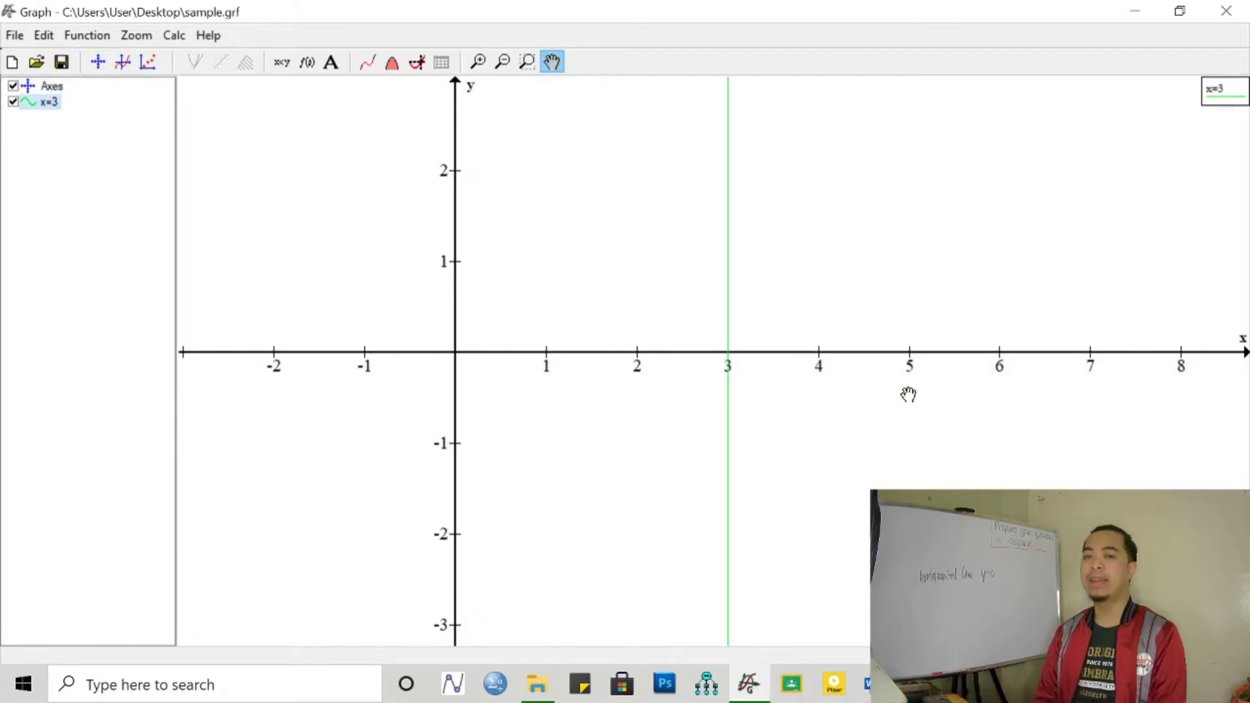
Change the color of the x=3 relation to black.
{"action": "left_click", "coordinate": [50, 117]}
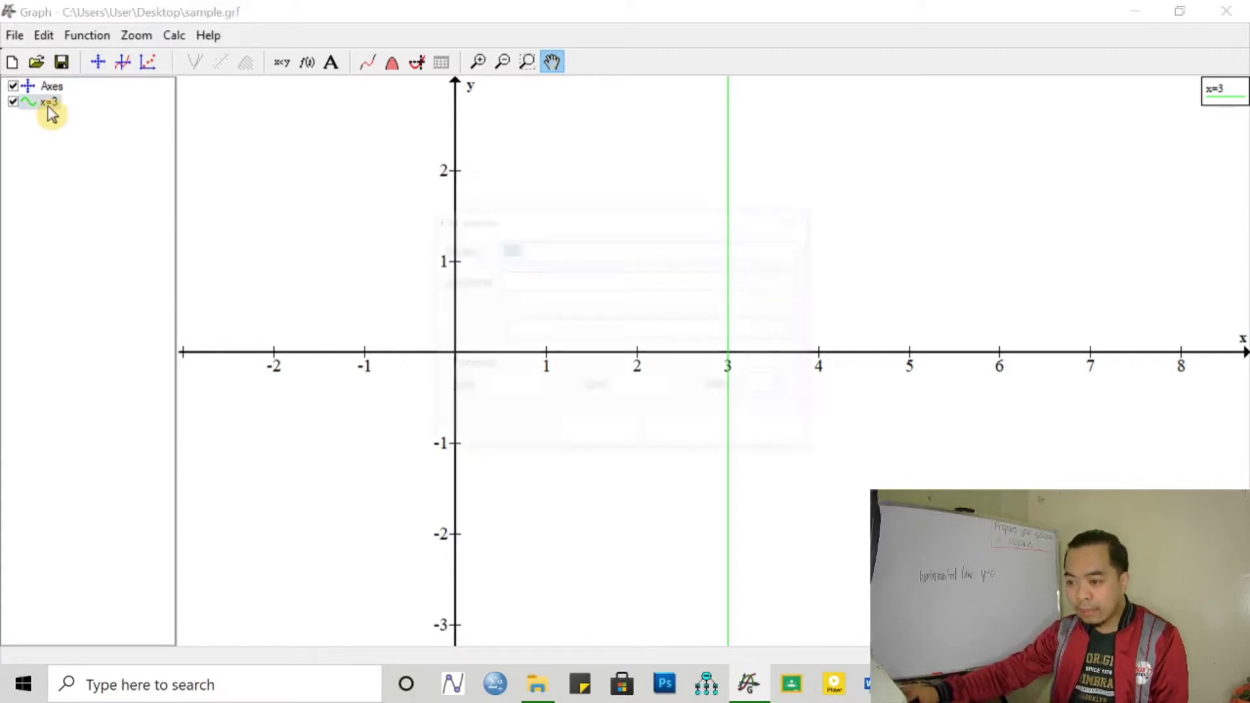
{"action": "double_click", "coordinate": [52, 115]}
{"action": "left_click", "coordinate": [688, 390]}
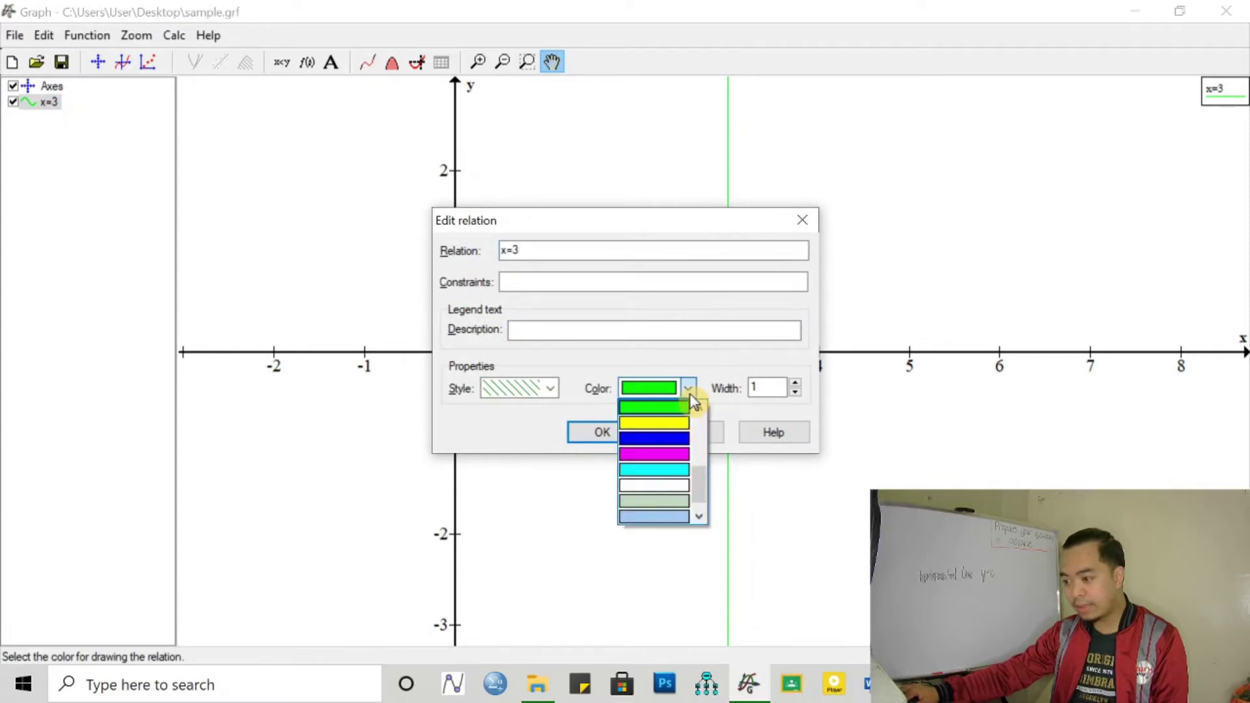
{"action": "scroll", "coordinate": [695, 466], "scroll_direction": "down", "scroll_amount": 3}
{"action": "scroll", "coordinate": [701, 470], "scroll_direction": "up", "scroll_amount": 2}
{"action": "left_click_drag", "start_coordinate": [703, 494], "coordinate": [709, 419]}
{"action": "left_click", "coordinate": [670, 419]}
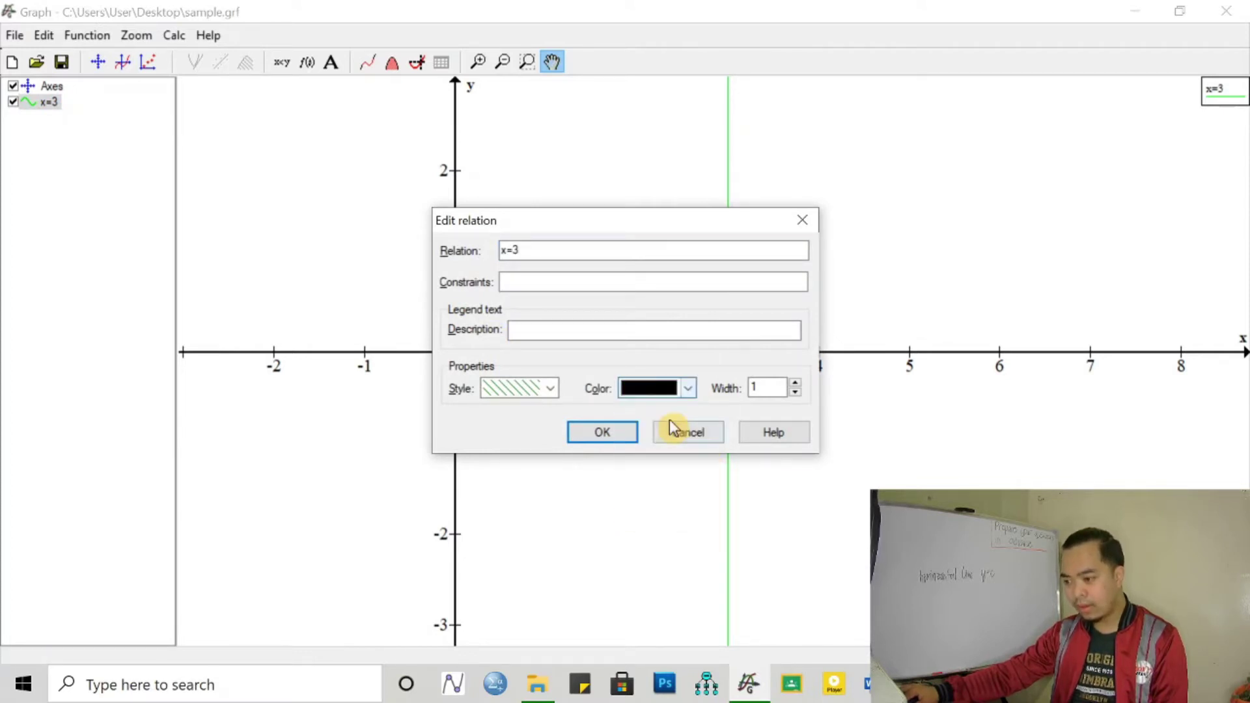
{"action": "left_click", "coordinate": [597, 433]}
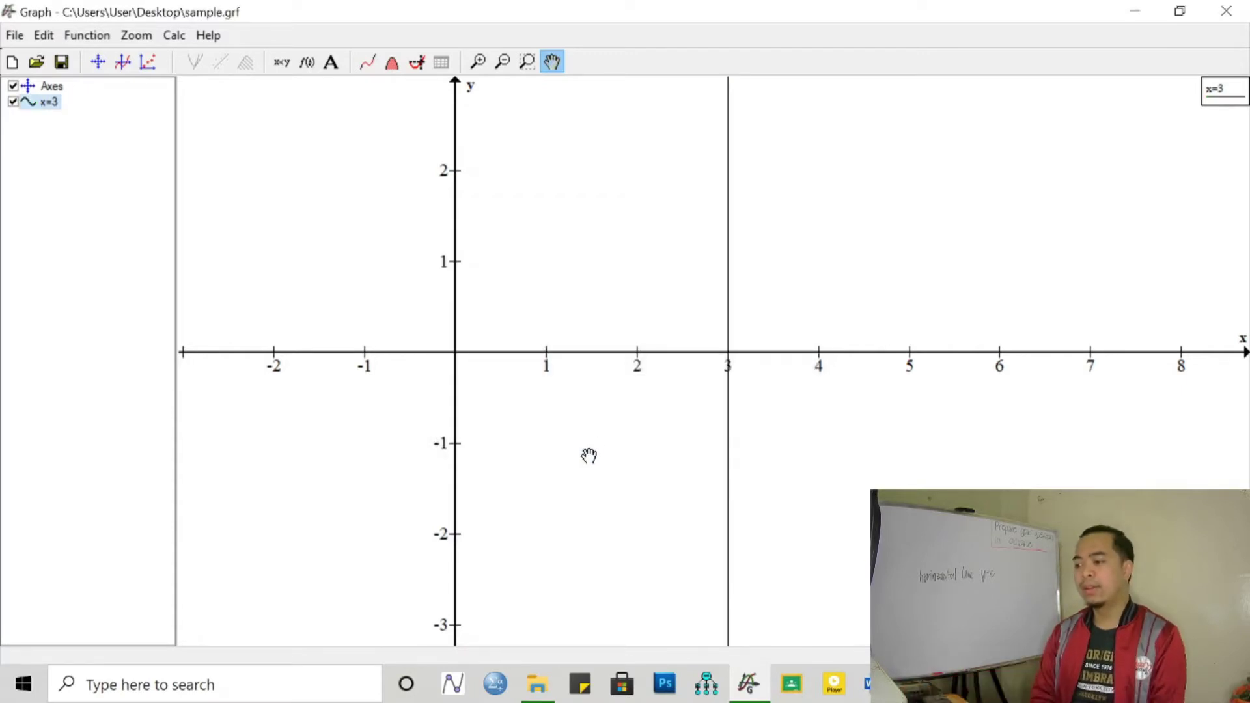
Change the color of the x=3 relation to blue.
{"action": "left_click", "coordinate": [42, 103]}
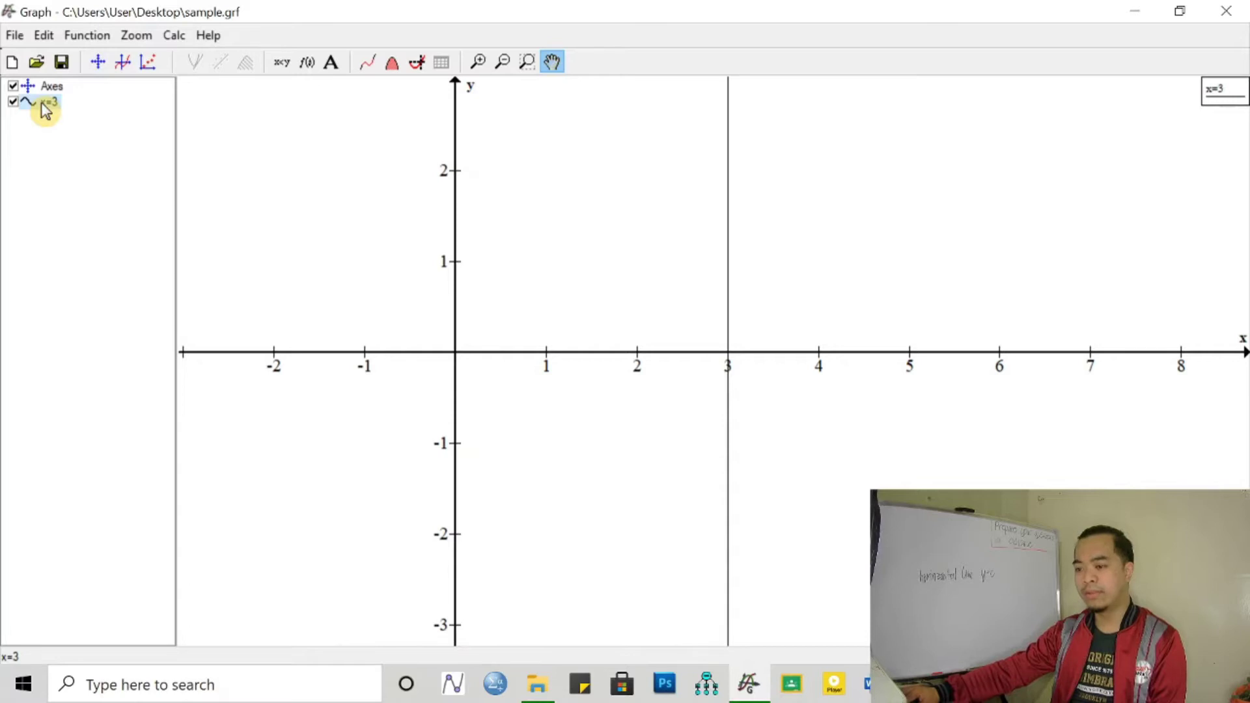
{"action": "double_click", "coordinate": [46, 105]}
{"action": "left_click", "coordinate": [685, 391]}
{"action": "scroll", "coordinate": [675, 456], "scroll_direction": "down", "scroll_amount": 3}
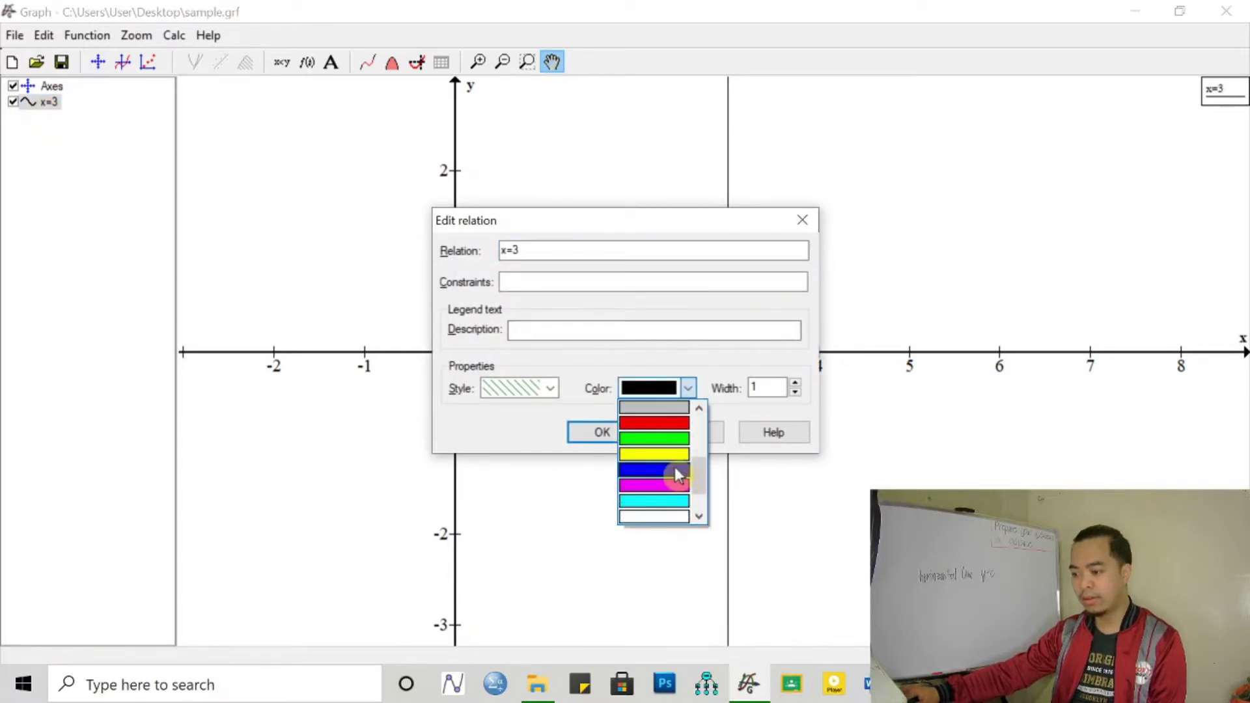
{"action": "left_click", "coordinate": [676, 470]}
{"action": "left_click", "coordinate": [596, 430]}
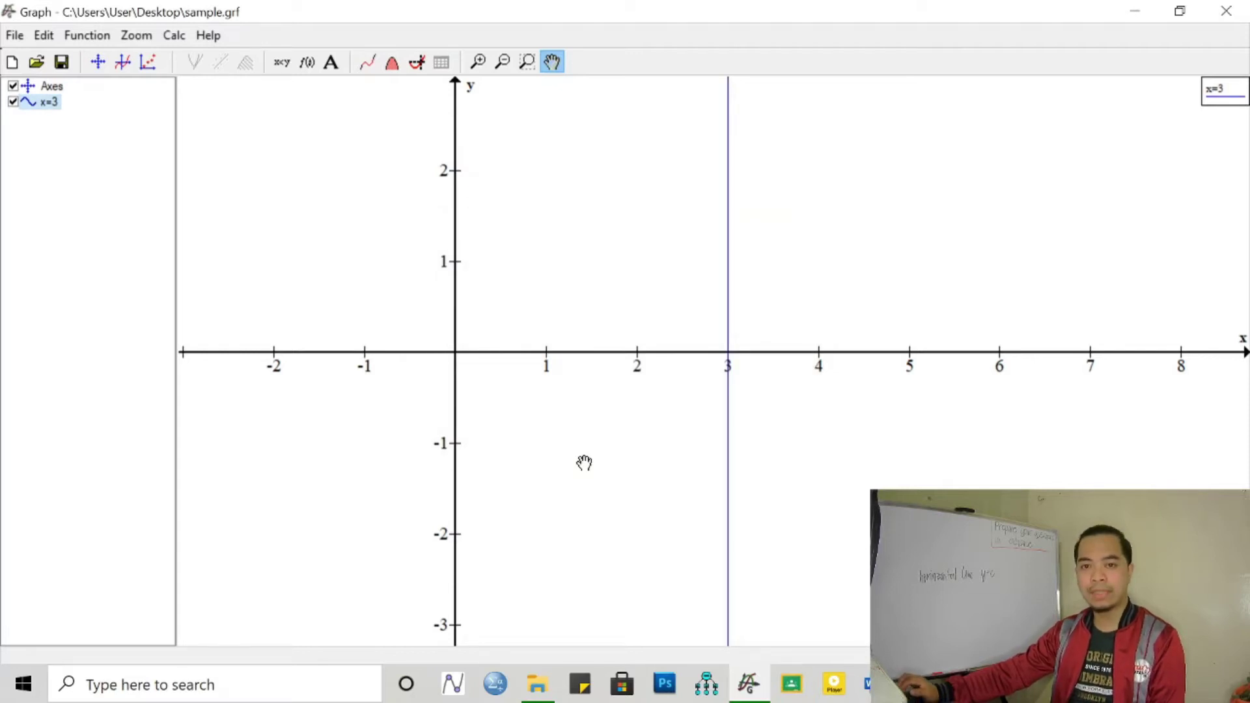
Edit the x=3 relation and enter the constraint -2<y<2.
{"action": "left_click", "coordinate": [39, 104]}
{"action": "double_click", "coordinate": [41, 106]}
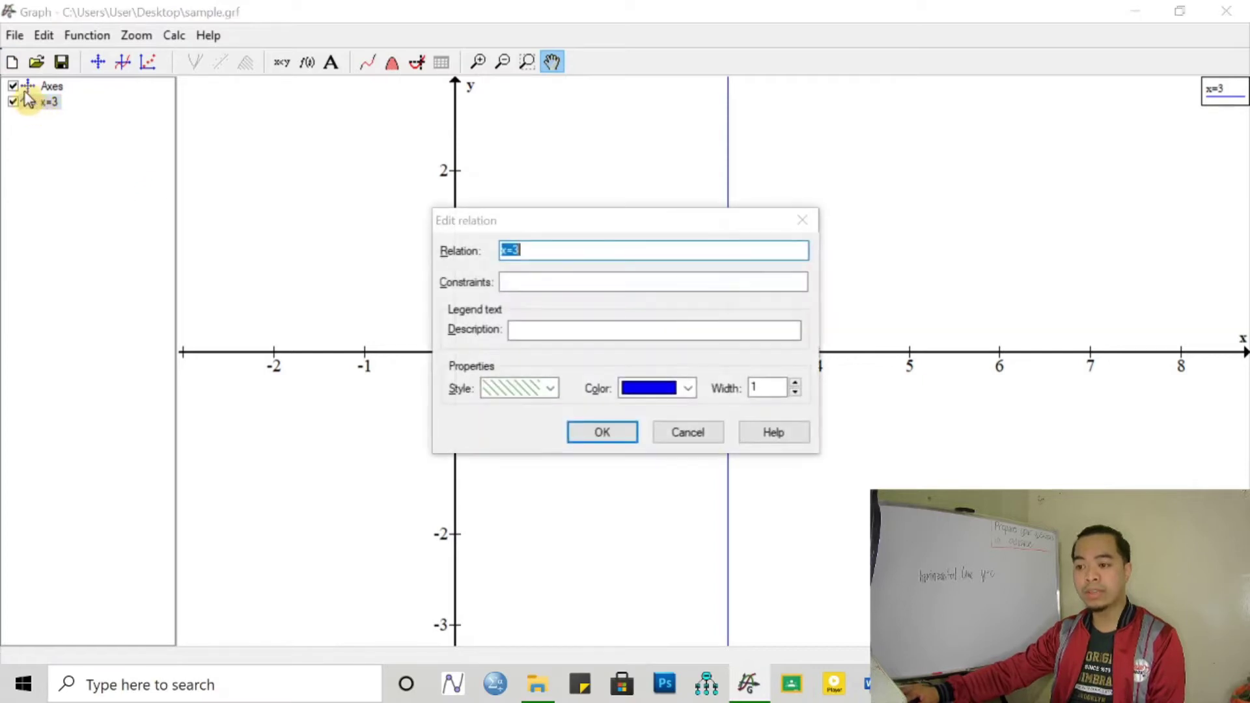
{"action": "left_click_drag", "start_coordinate": [594, 228], "coordinate": [949, 152]}
{"action": "left_click", "coordinate": [1008, 205]}
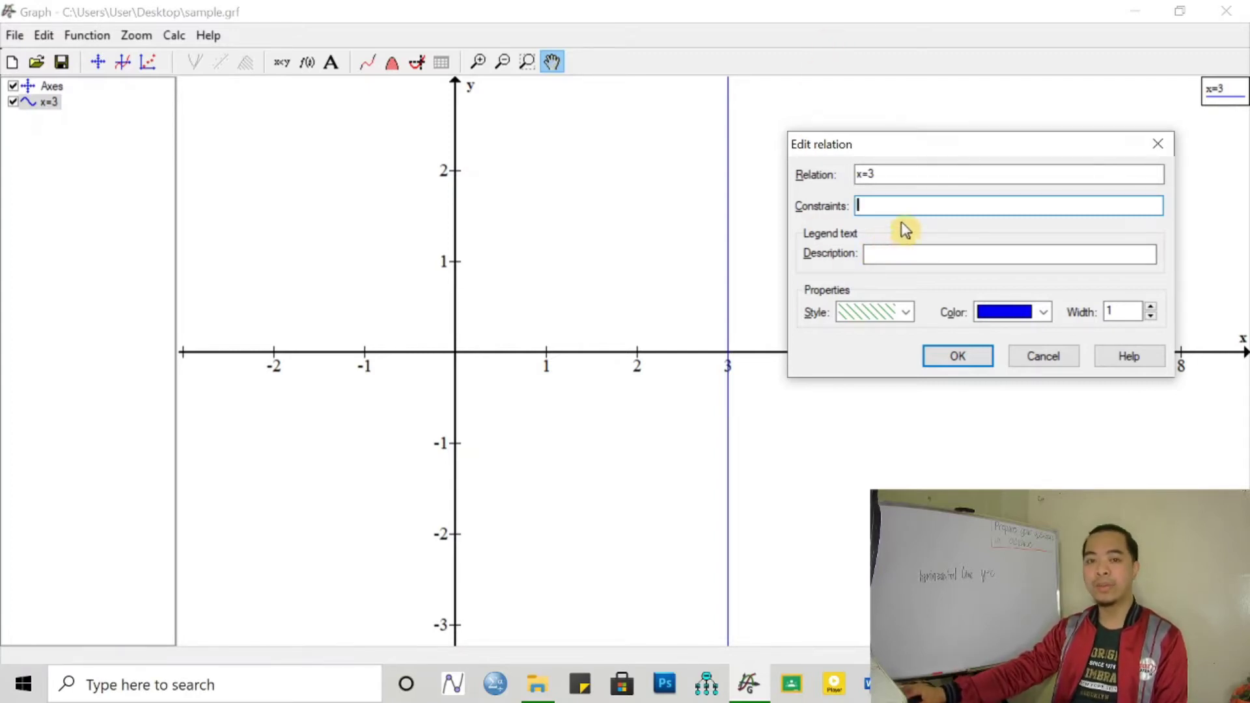
{"action": "type", "text": "y"}
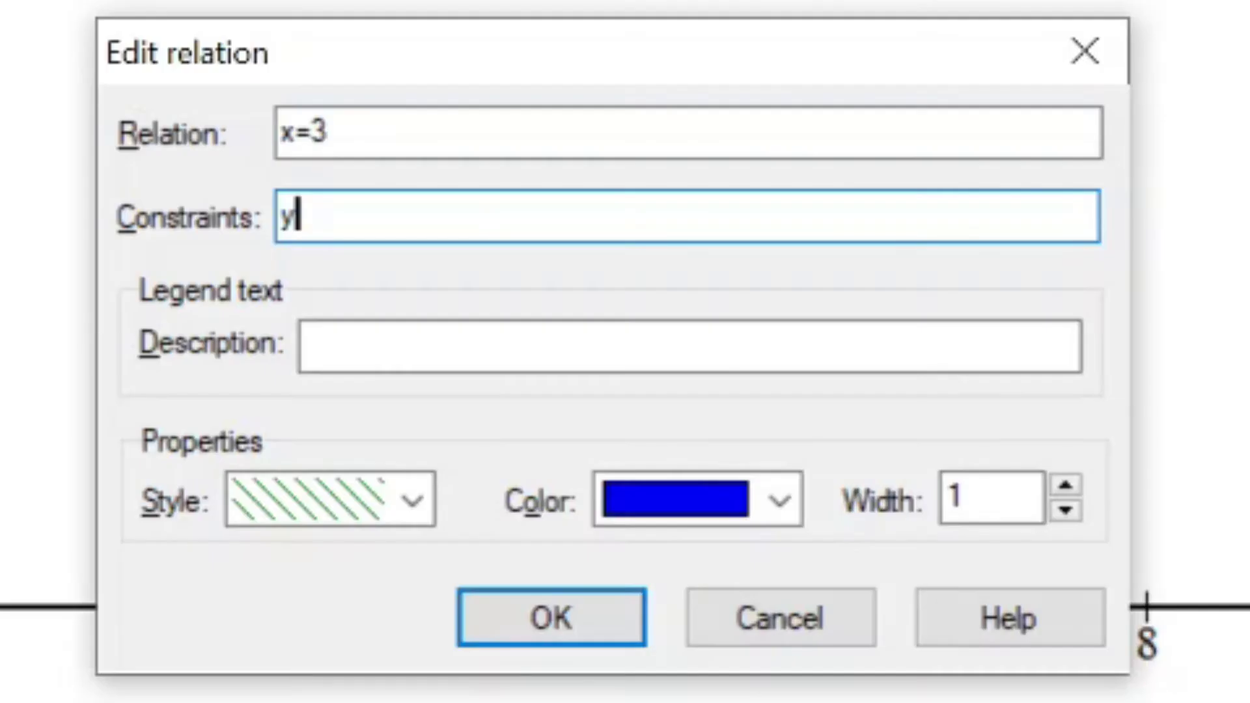
{"action": "type", "text": "<2"}
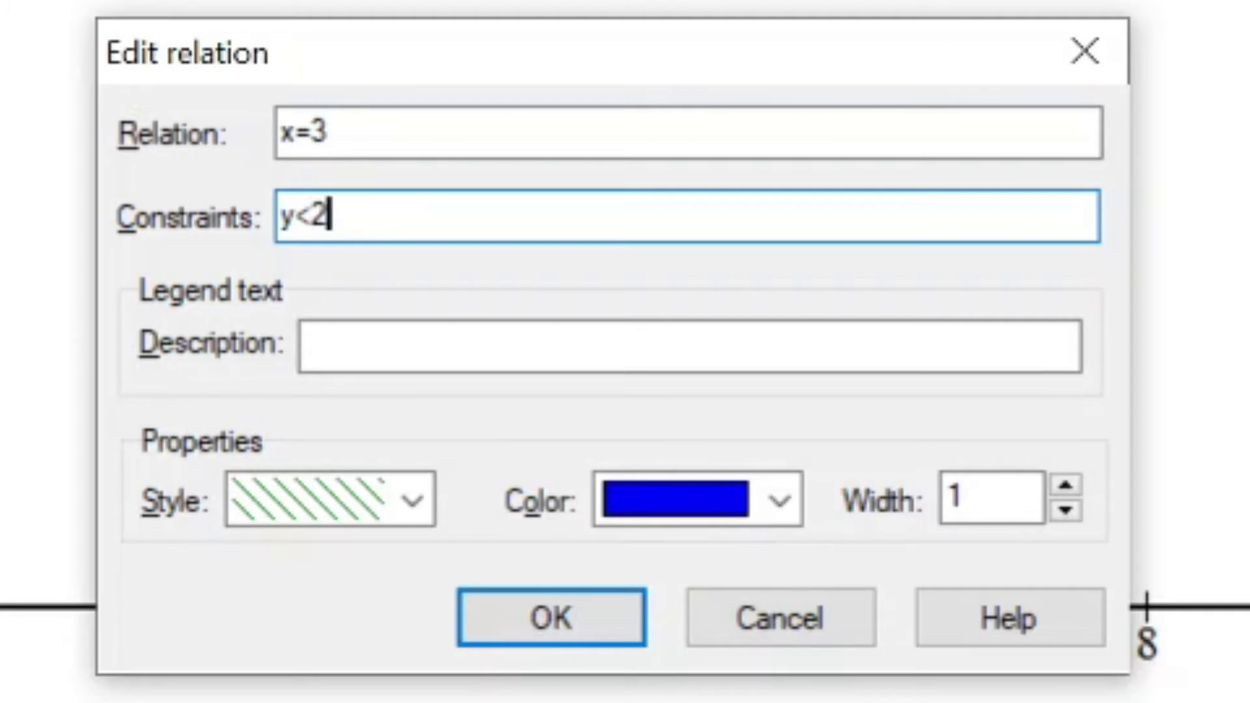
{"action": "left_click", "coordinate": [281, 216]}
{"action": "type", "text": "-2<"}
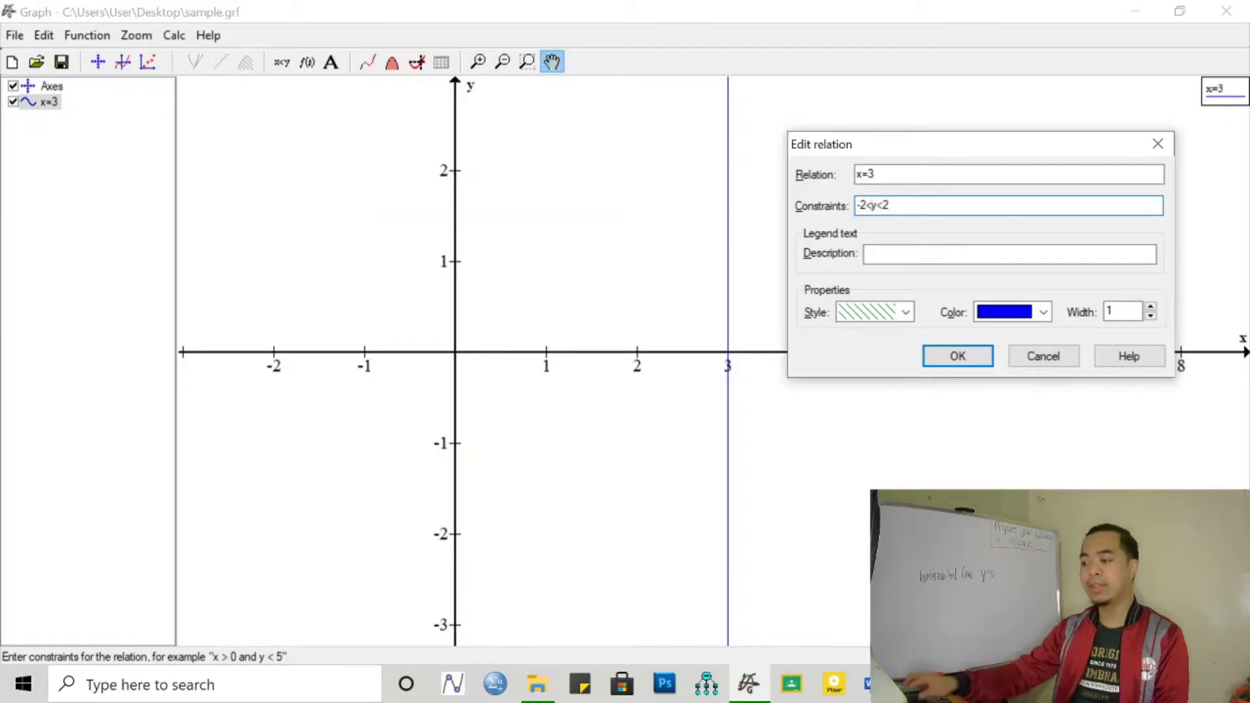
{"action": "left_click_drag", "start_coordinate": [889, 204], "coordinate": [857, 205]}
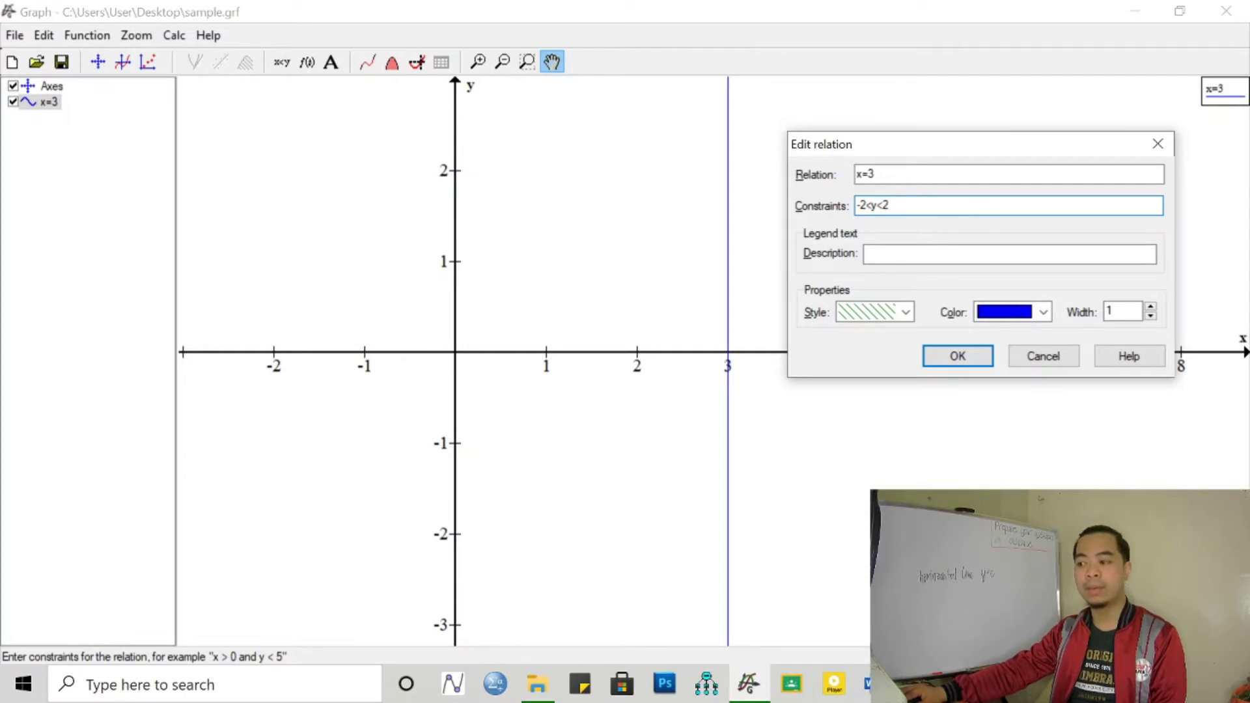
Set the line width of the x=3 relation to 2 and apply the edits.
{"action": "left_click", "coordinate": [897, 255]}
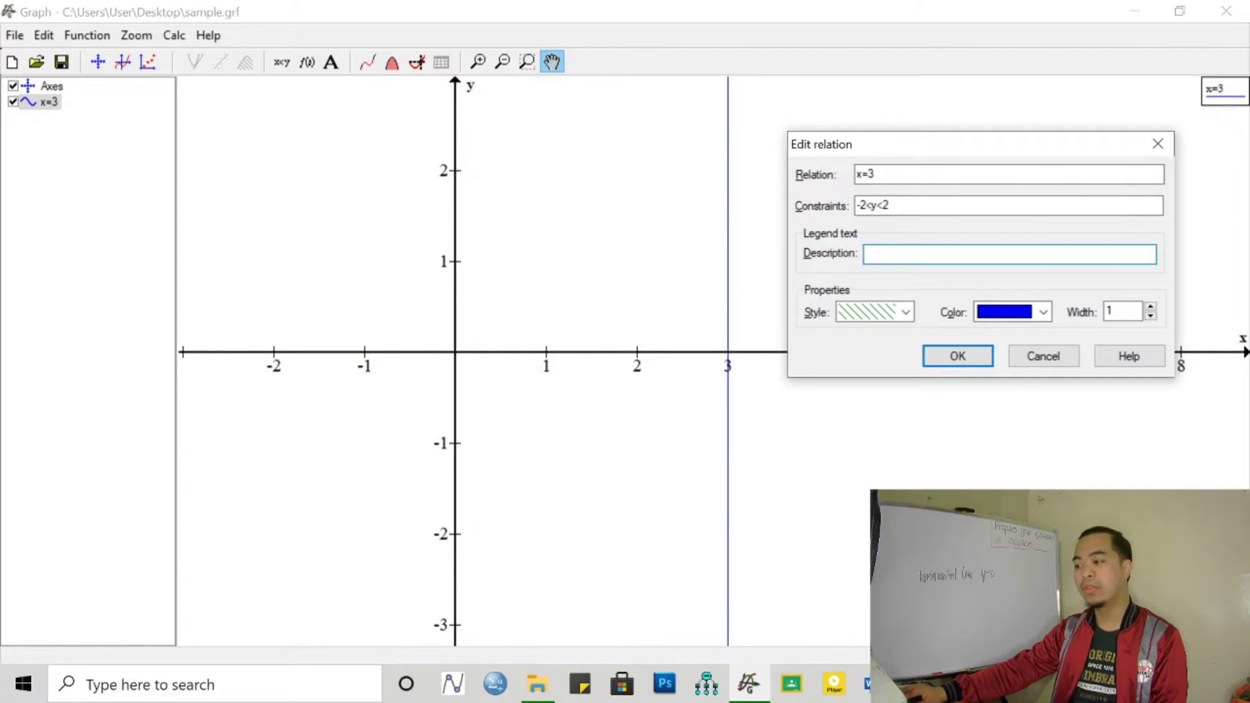
{"action": "left_click", "coordinate": [1150, 304]}
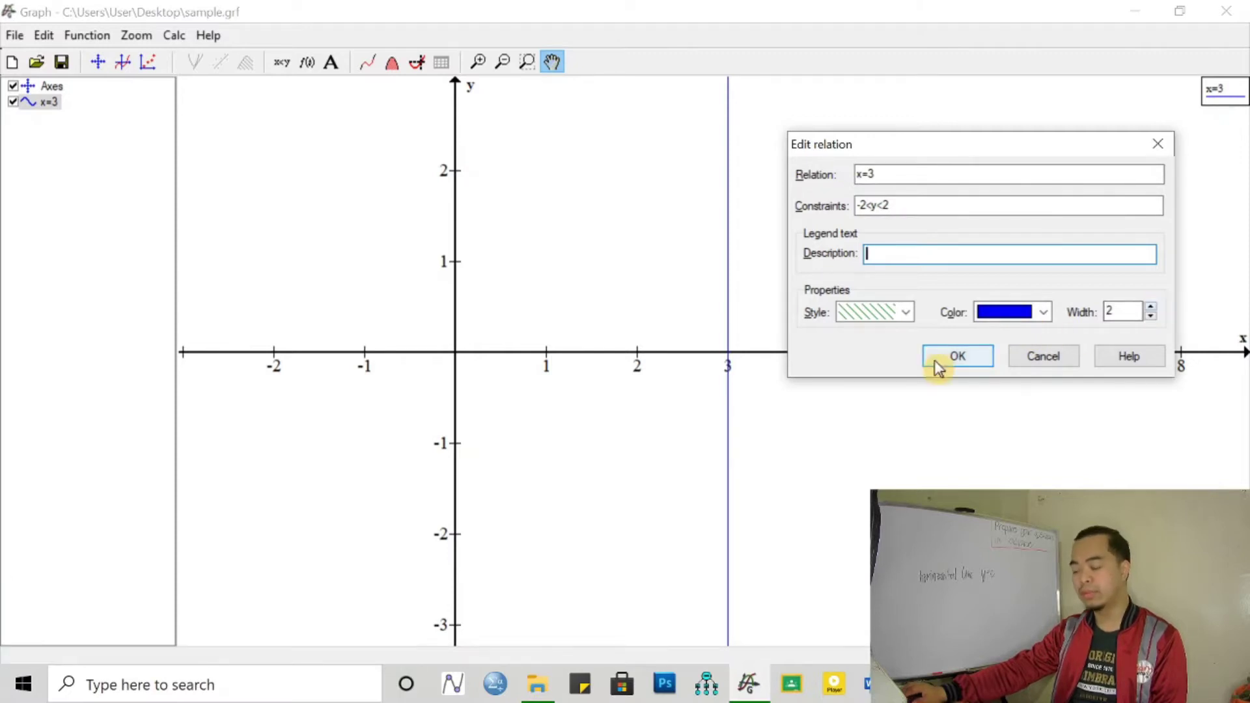
{"action": "left_click", "coordinate": [965, 364]}
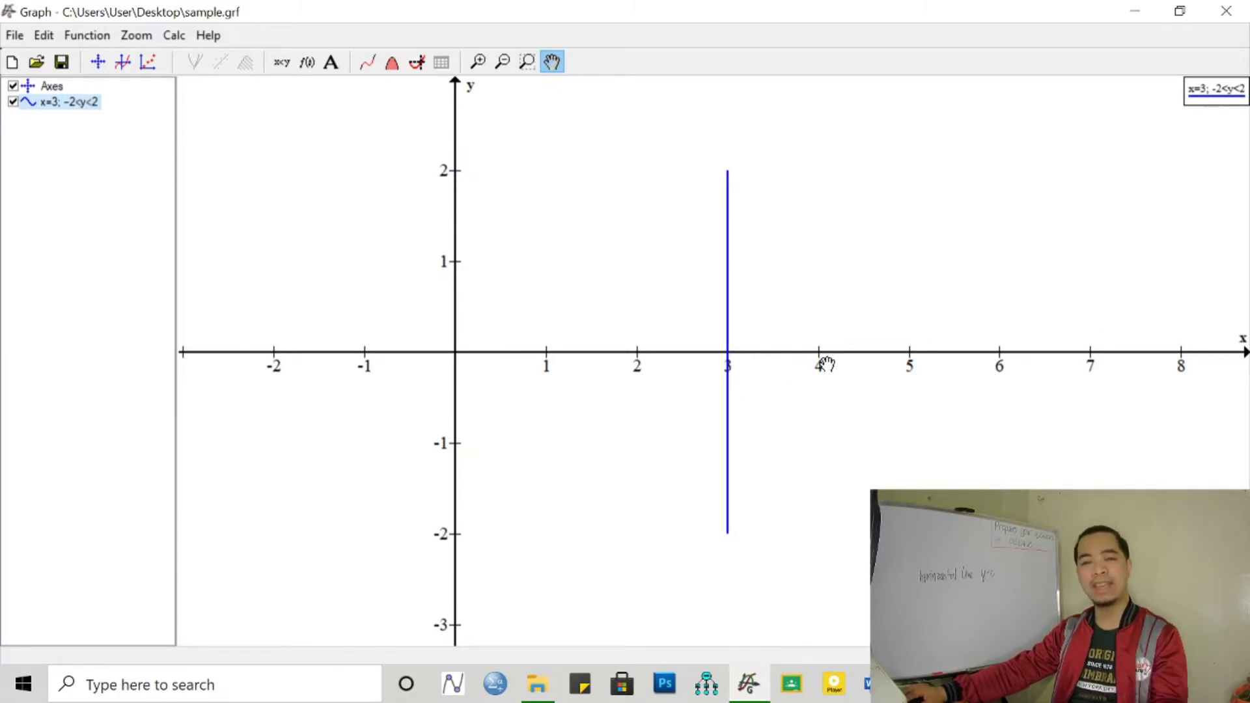
{"action": "left_click", "coordinate": [74, 104]}
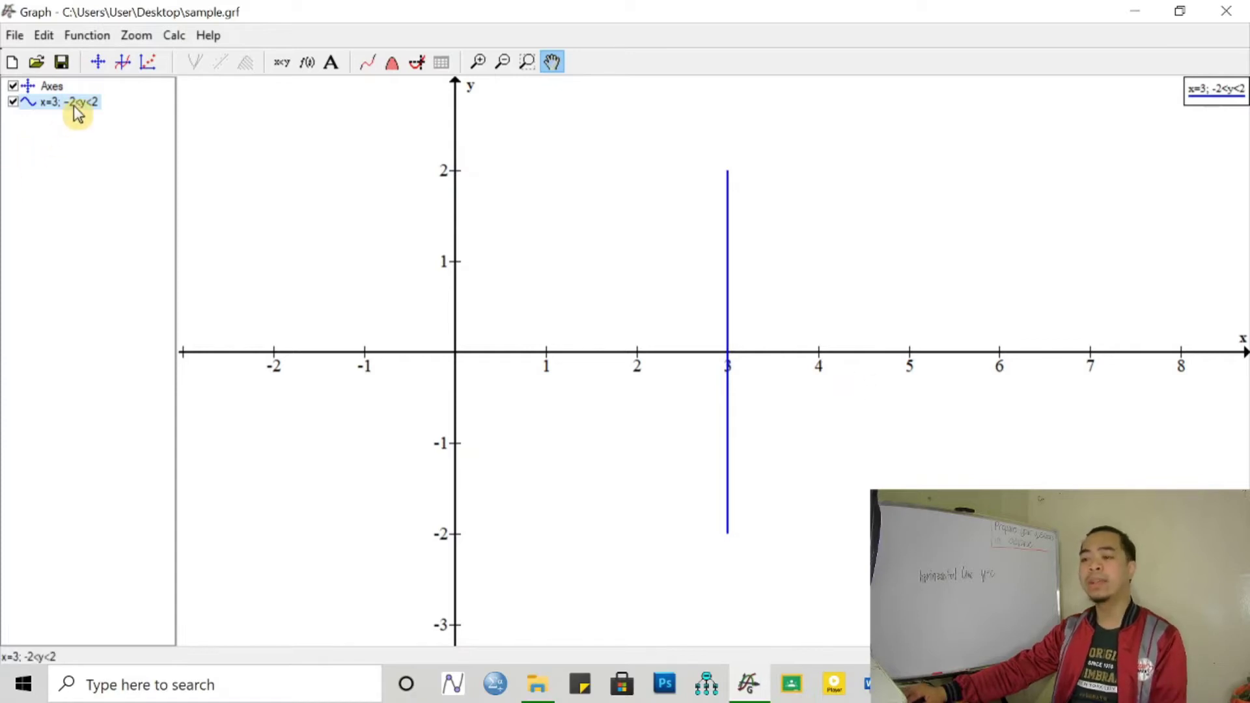
{"action": "double_click", "coordinate": [74, 105]}
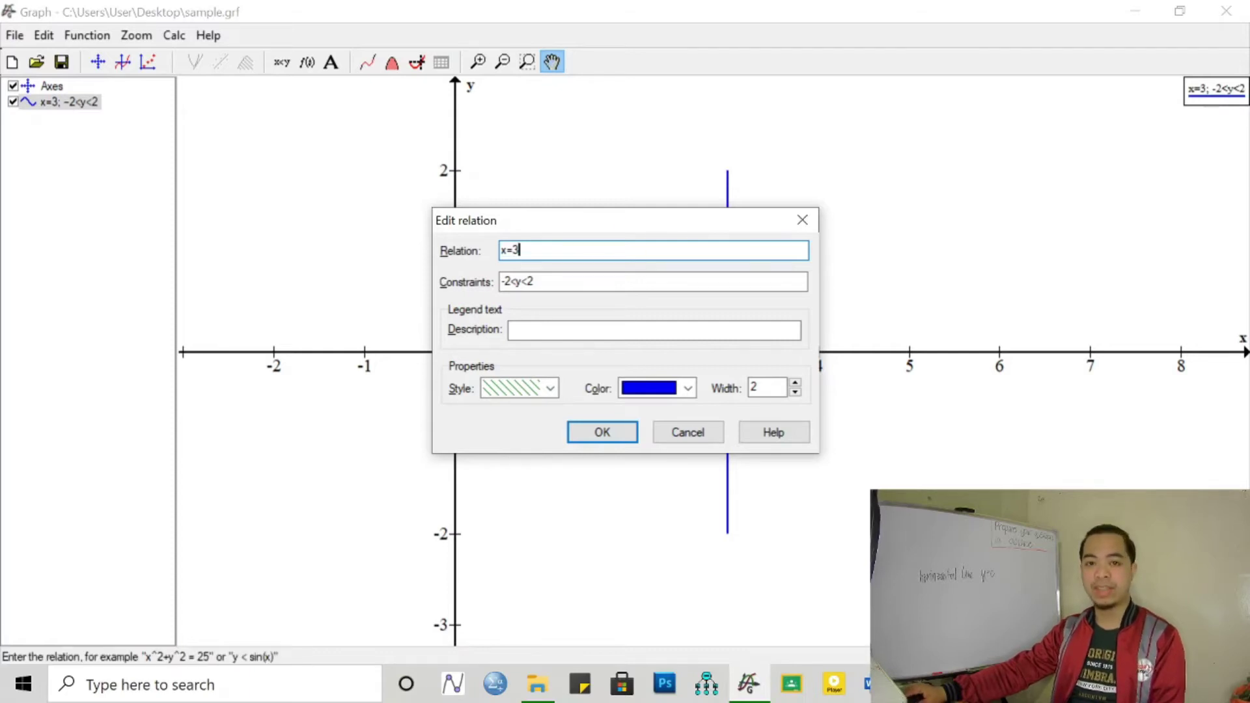
{"action": "left_click", "coordinate": [805, 224]}
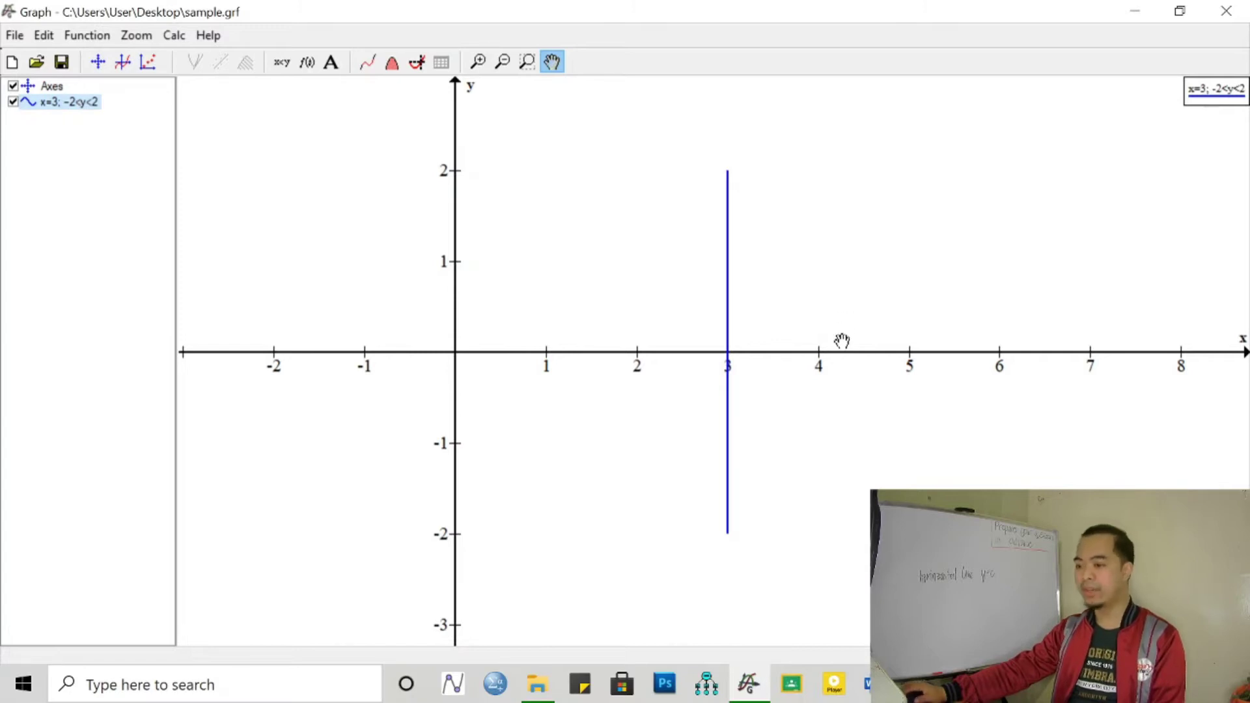
Switch to the PowerPoint slide show and read the formulas on the Relations slide.
{"action": "key", "text": "alt+Tab"}
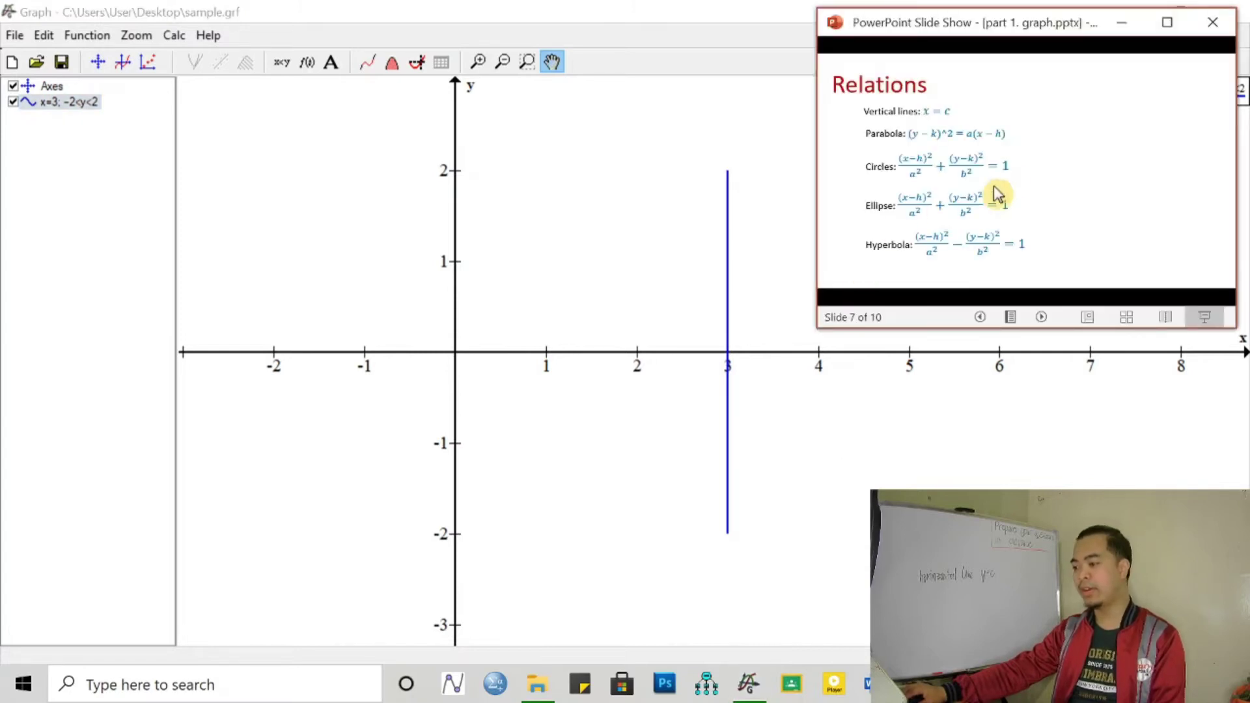
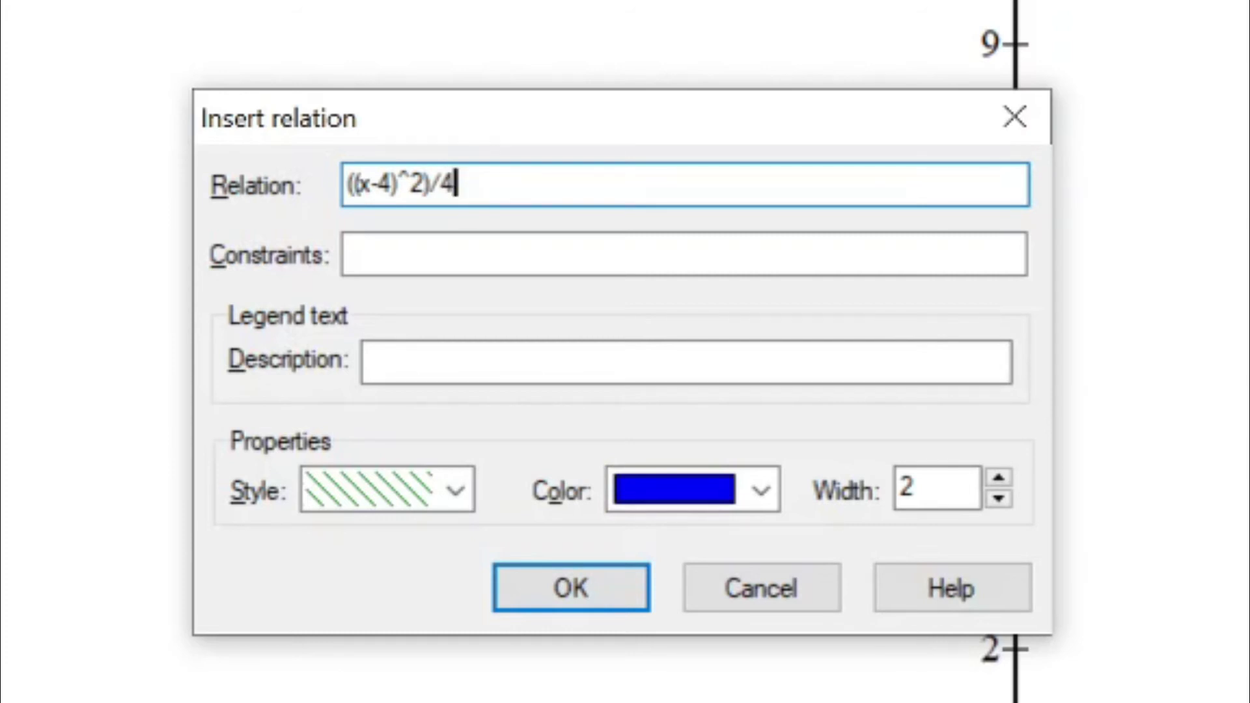
Complete the ellipse relation as ((x-4)^2/4)+((y+5)^2/9)=1, insert it and bring the whole ellipse into view.
{"action": "type", "text": ")+((y+5)^2/"}
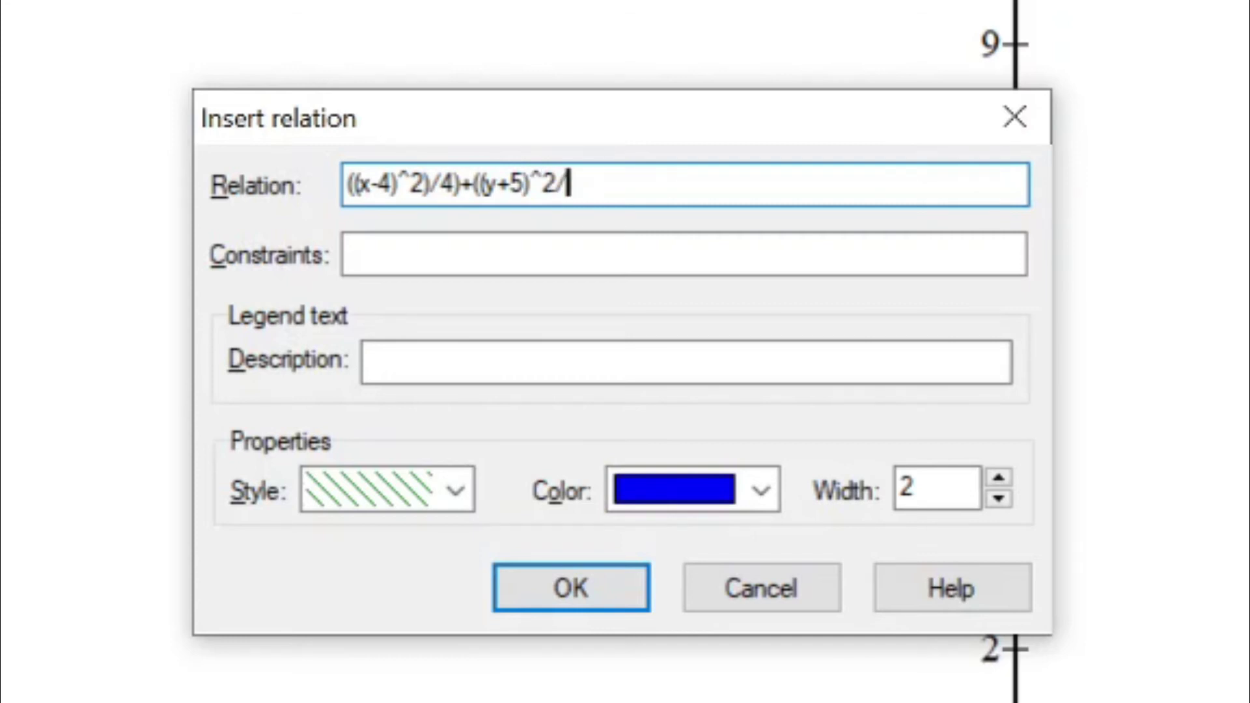
{"action": "type", "text": "9)=1"}
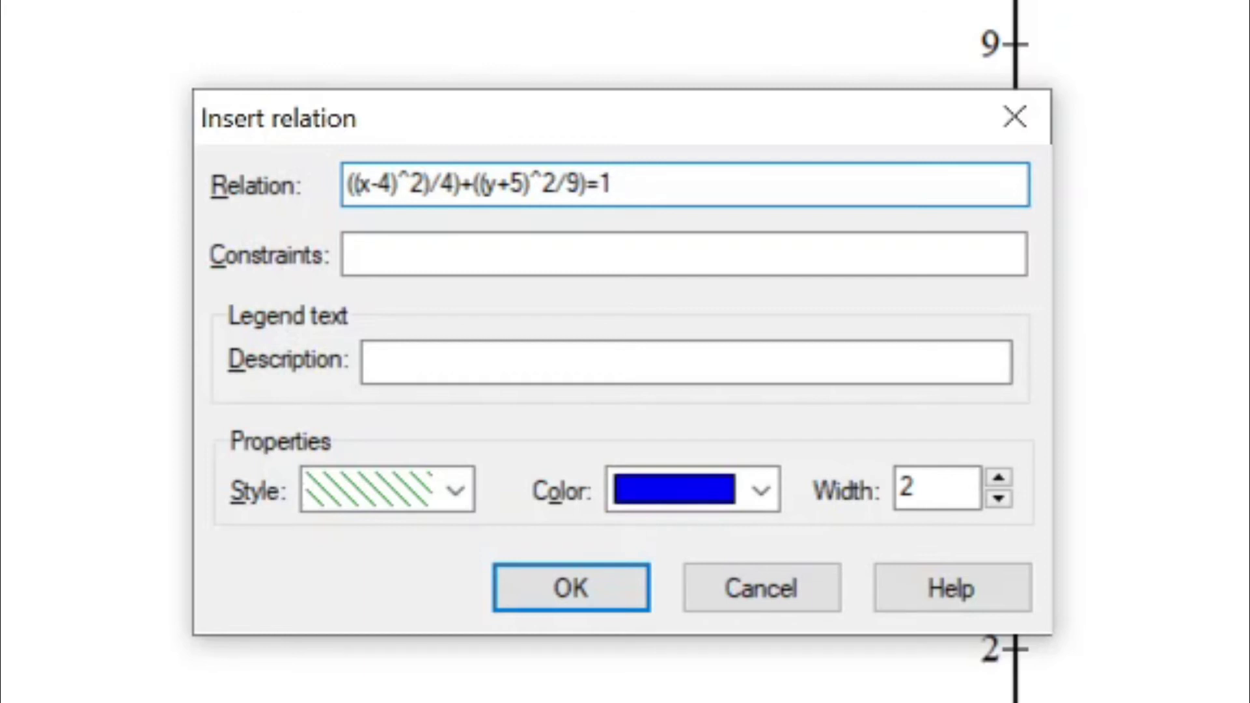
{"action": "key", "text": "Return"}
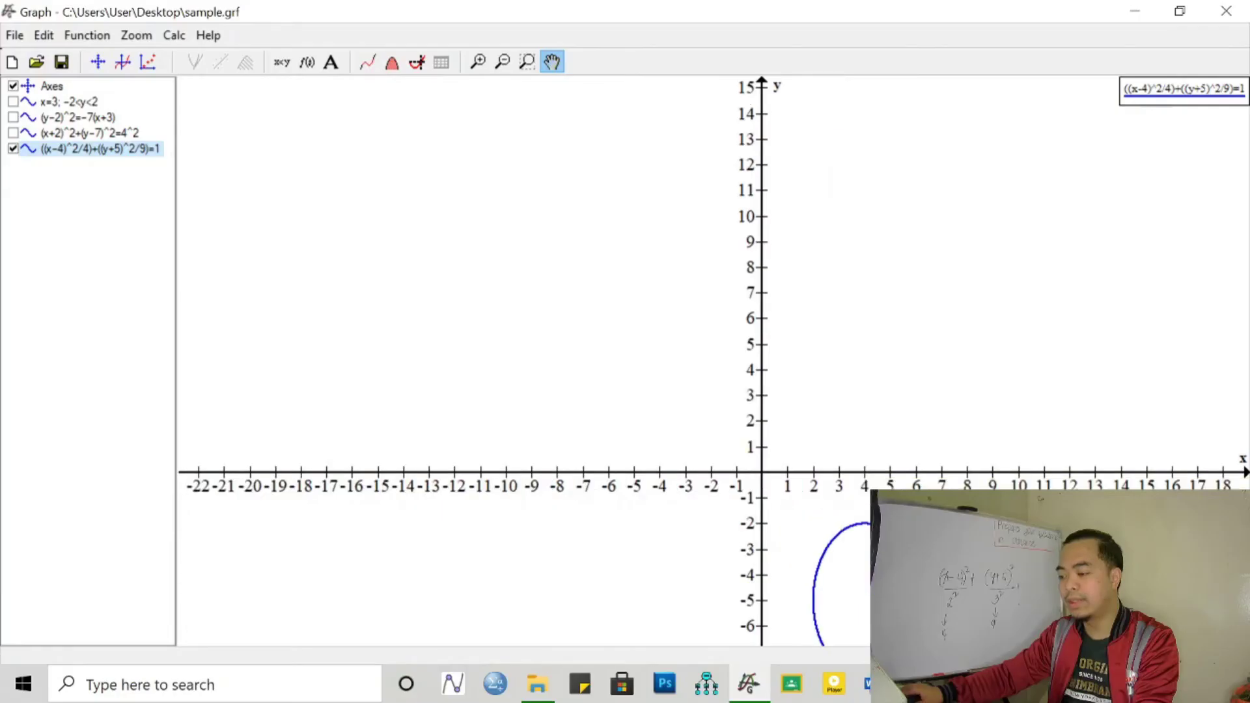
{"action": "left_click_drag", "start_coordinate": [803, 363], "coordinate": [697, 409]}
{"action": "scroll", "coordinate": [698, 409], "scroll_direction": "up", "scroll_amount": 4}
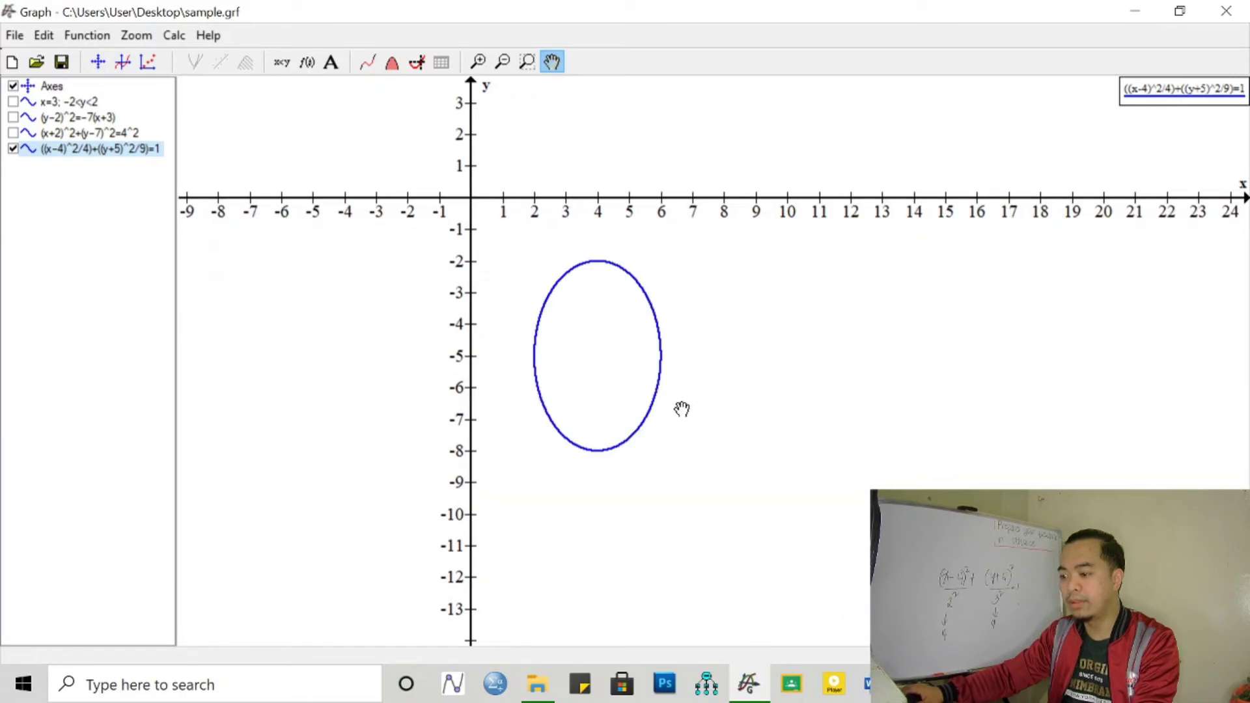
{"action": "mouse_move", "coordinate": [670, 427]}
{"action": "left_mouse_down"}
{"action": "mouse_move", "coordinate": [638, 418]}
{"action": "mouse_move", "coordinate": [621, 448]}
{"action": "left_mouse_up"}
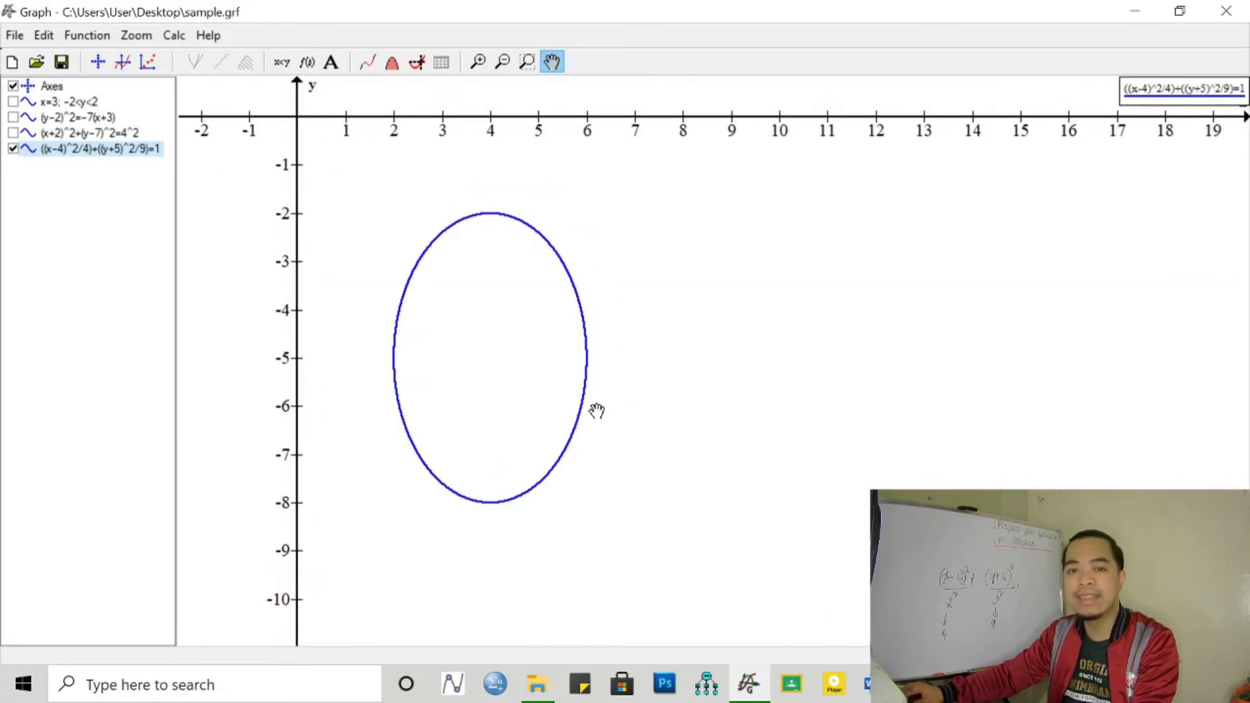
{"action": "scroll", "coordinate": [586, 406], "scroll_direction": "up", "scroll_amount": 1}
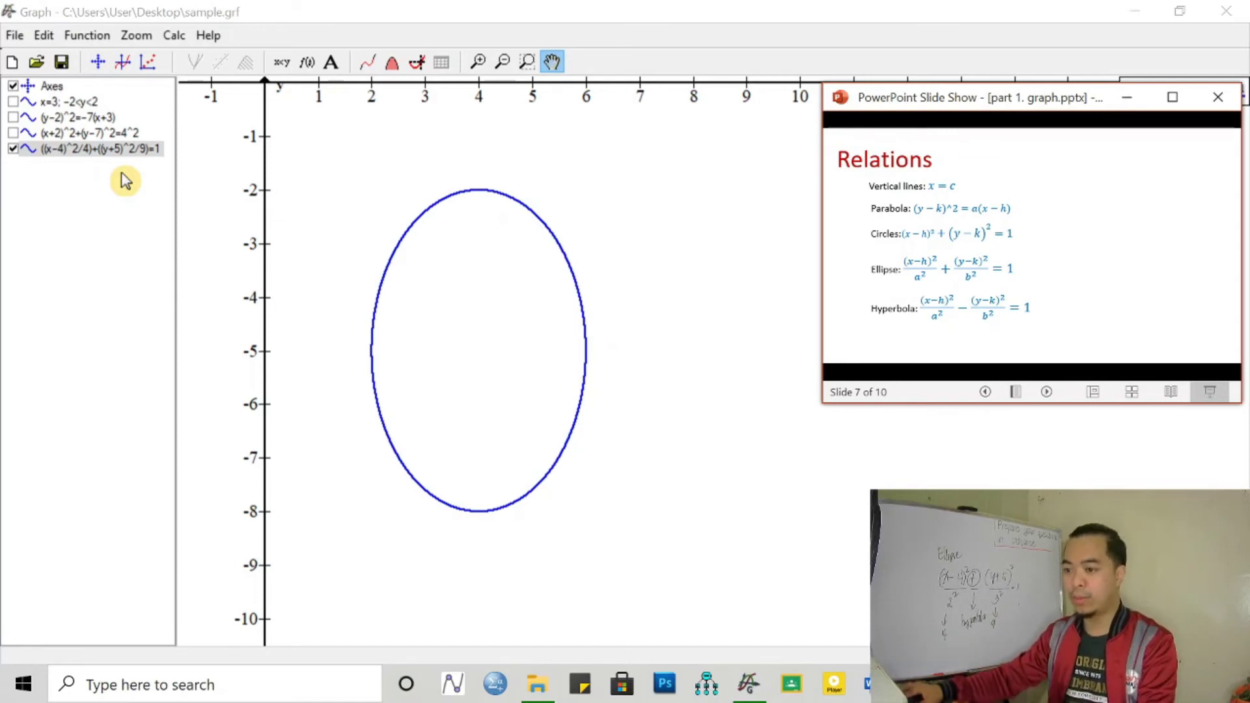
Edit the ellipse relation into the hyperbola ((x-4)^2/4)-((y+5)^2/9)=1 and bring both branches into view.
{"action": "left_click", "coordinate": [102, 151]}
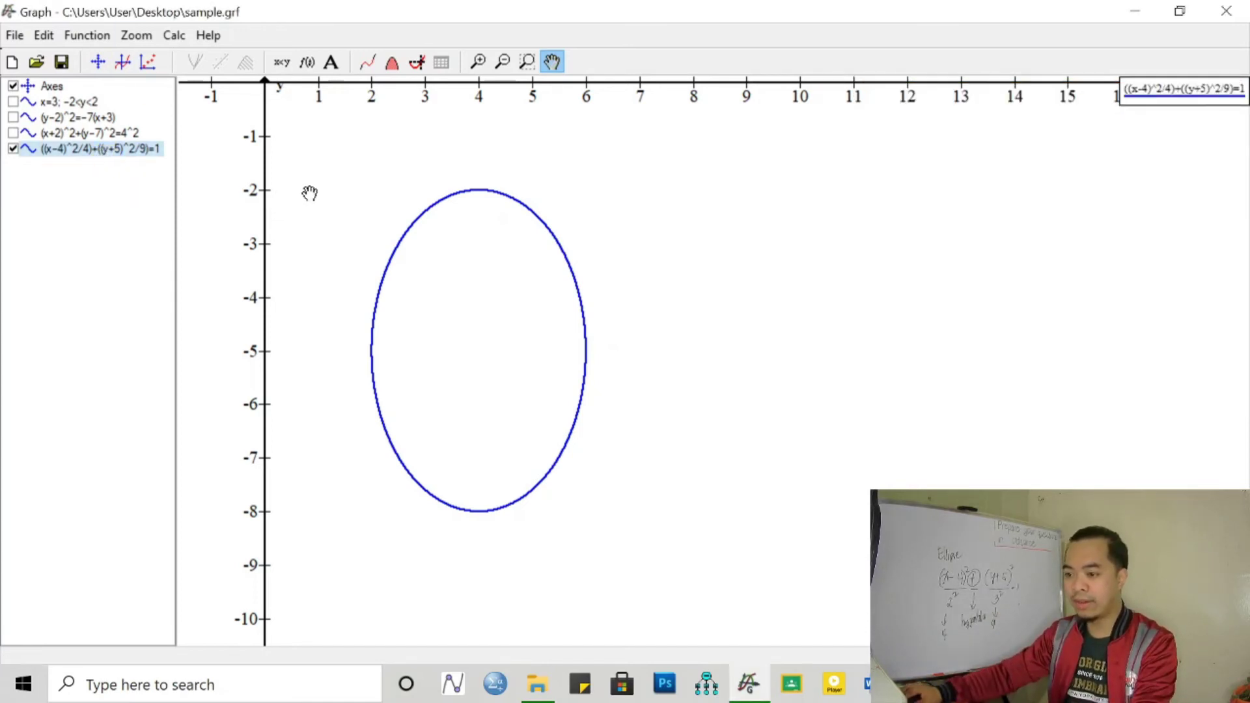
{"action": "double_click", "coordinate": [101, 151]}
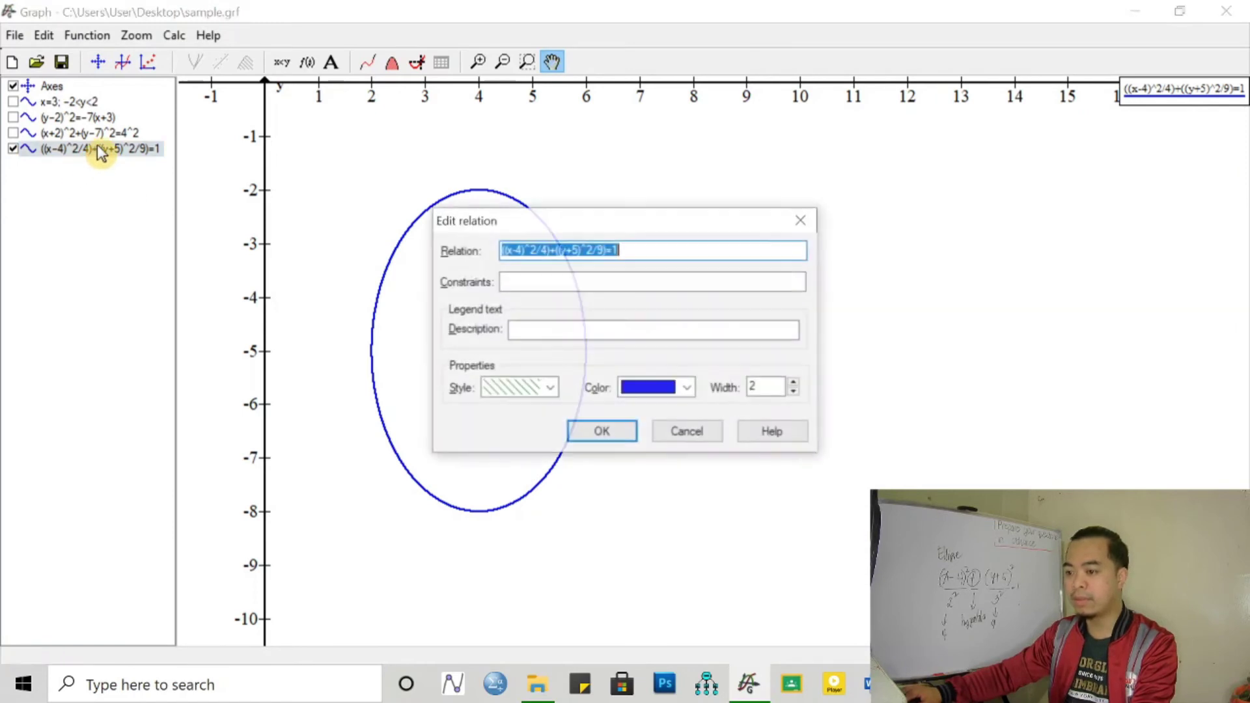
{"action": "left_click", "coordinate": [559, 250]}
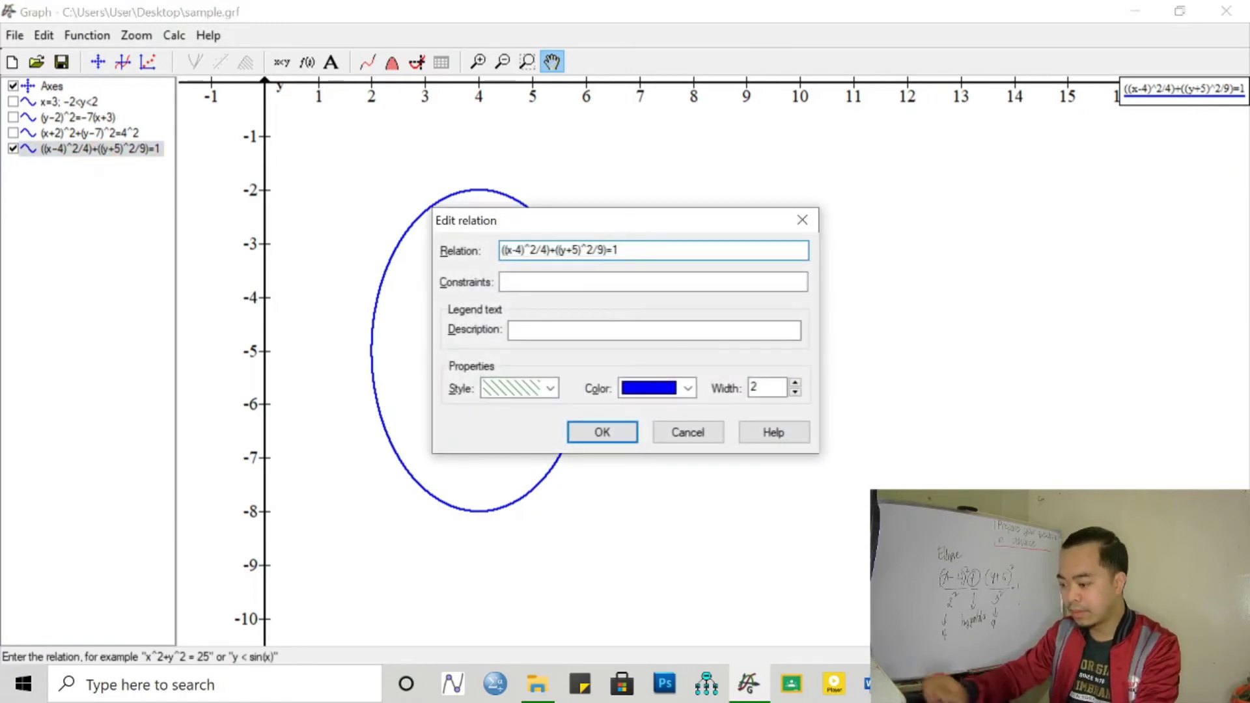
{"action": "key", "text": "BackSpace"}
{"action": "type", "text": "("}
{"action": "key", "text": "BackSpace"}
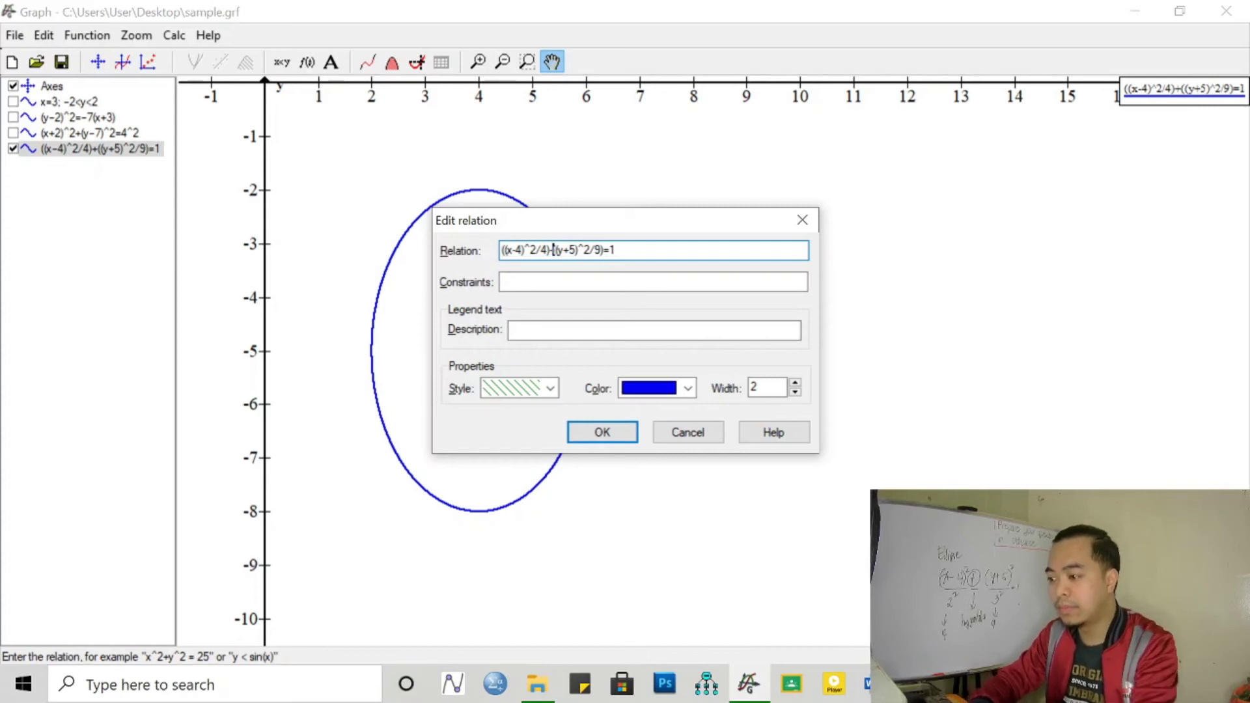
{"action": "type", "text": "-"}
{"action": "key", "text": "Return"}
{"action": "scroll", "coordinate": [519, 394], "scroll_direction": "down", "scroll_amount": 2}
{"action": "left_click_drag", "start_coordinate": [636, 413], "coordinate": [520, 396]}
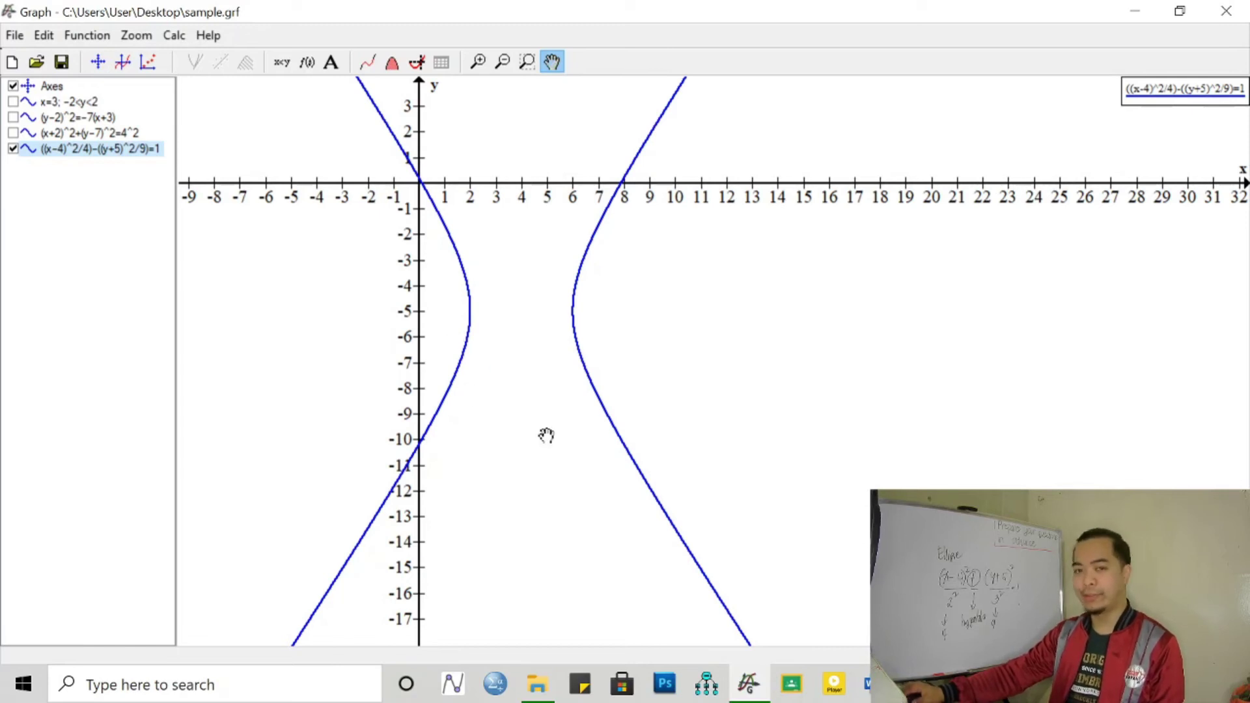
Advance the PowerPoint slide show to the Inequalities slide, and hide the hyperbola relation back in Graph.
{"action": "key", "text": "alt+Tab"}
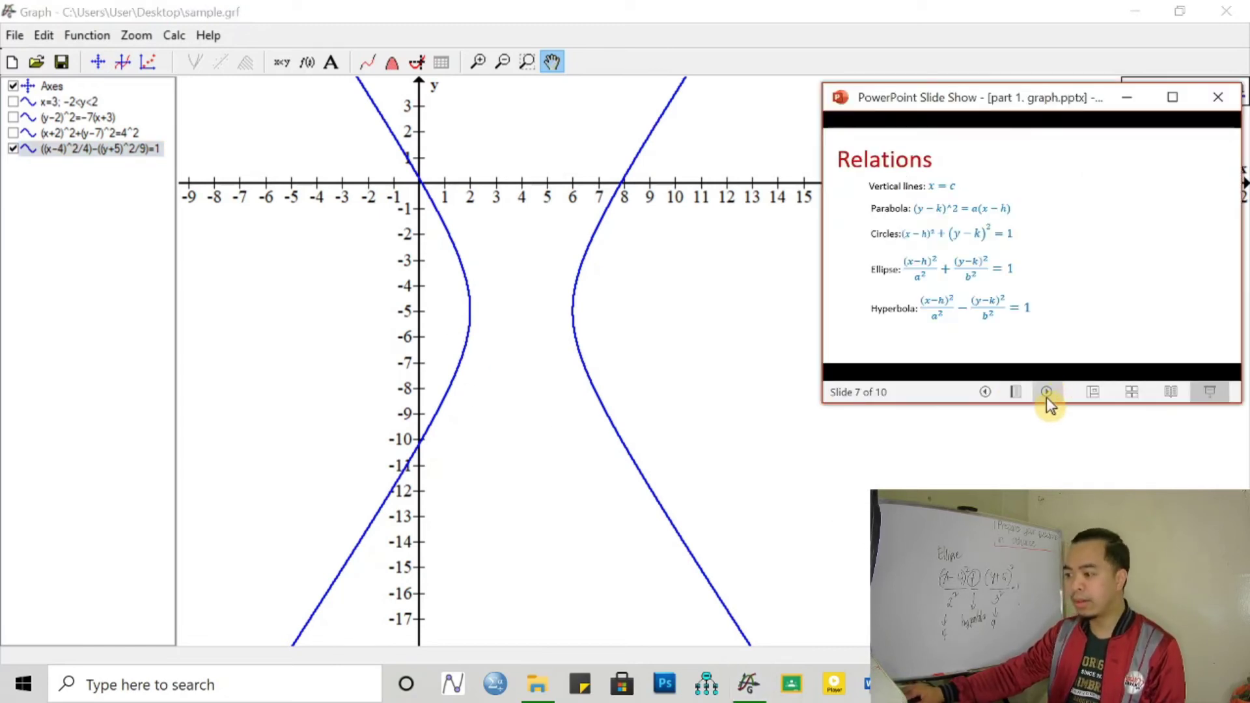
{"action": "left_click", "coordinate": [1047, 392]}
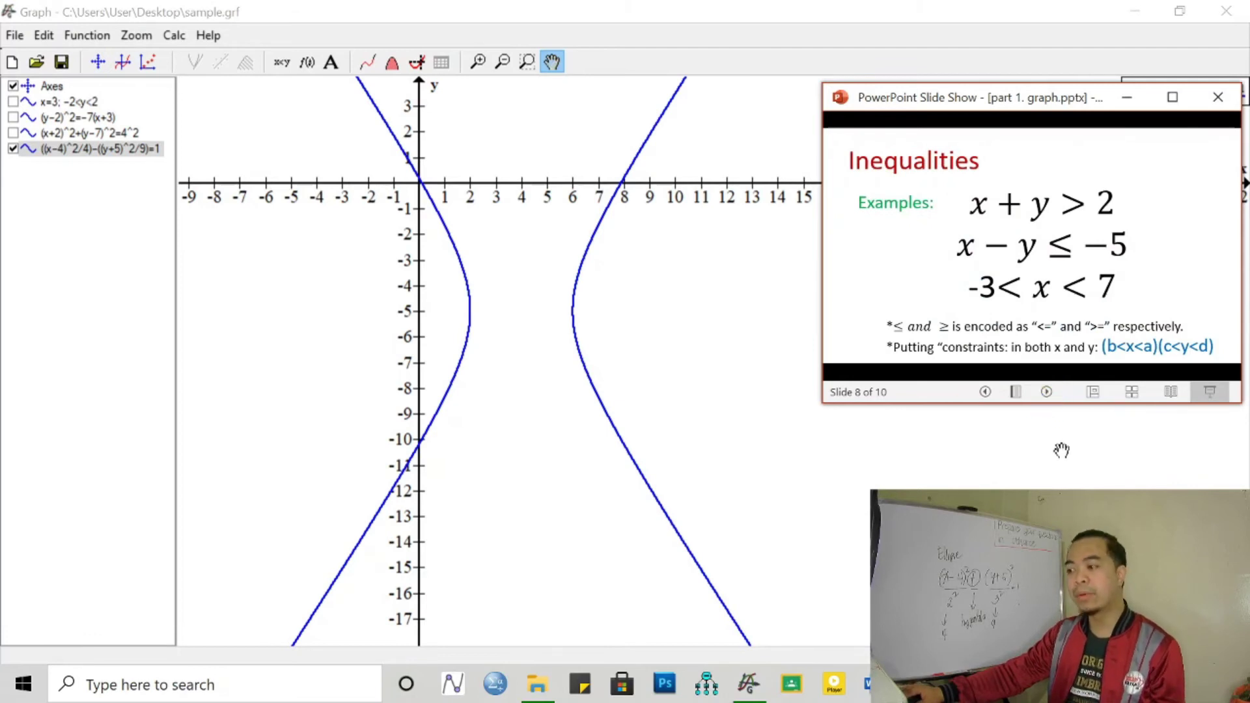
{"action": "left_click", "coordinate": [13, 148]}
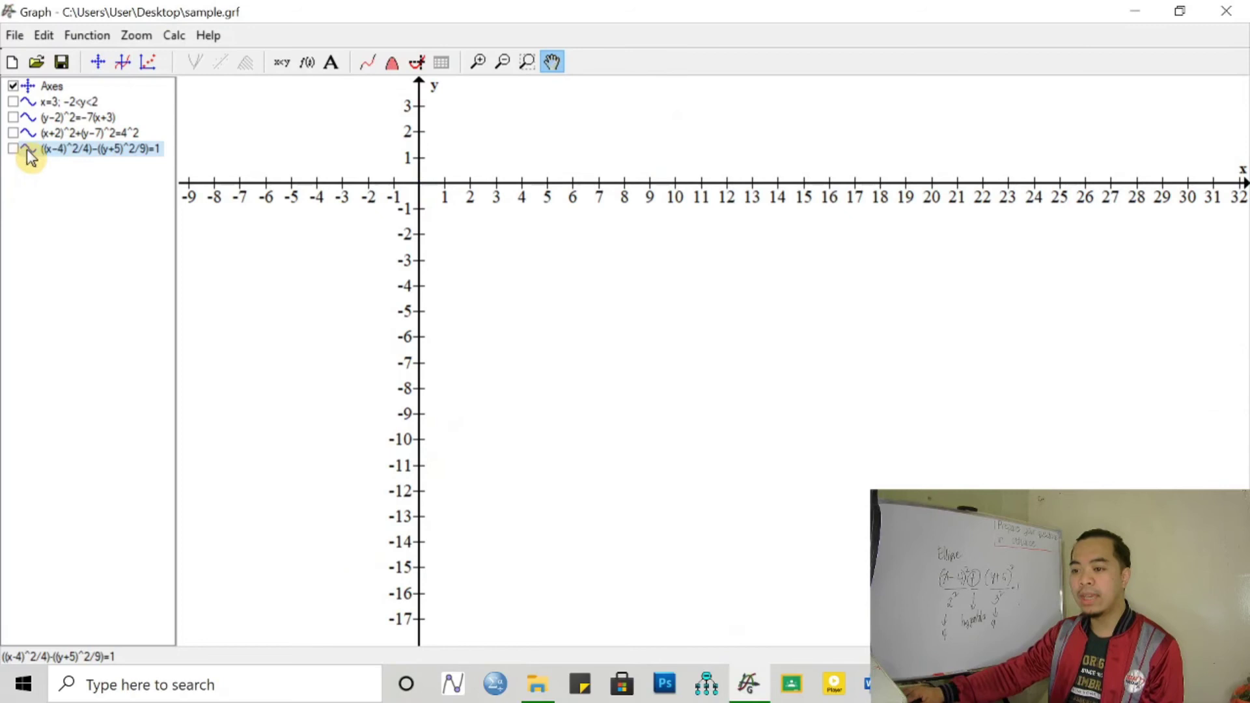
Insert the inequality x+y<2 as a new relation and bring its shaded region around the origin into view.
{"action": "left_click", "coordinate": [292, 65]}
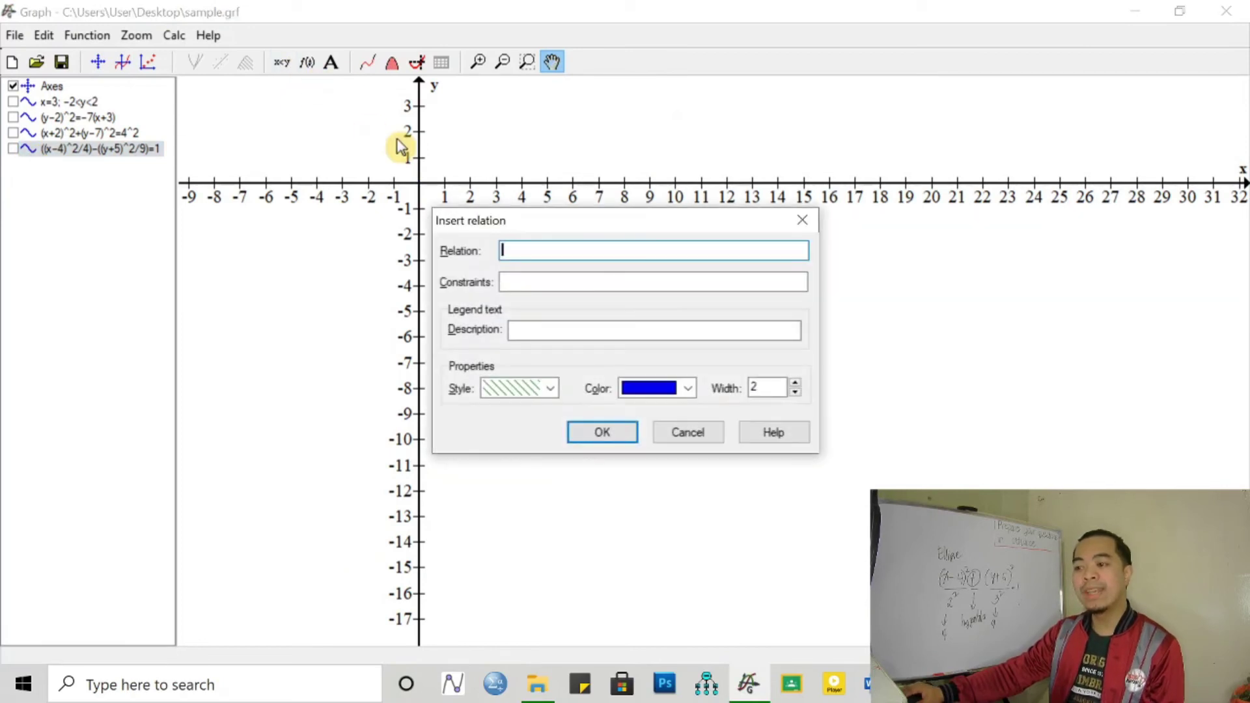
{"action": "key", "text": "alt+Tab"}
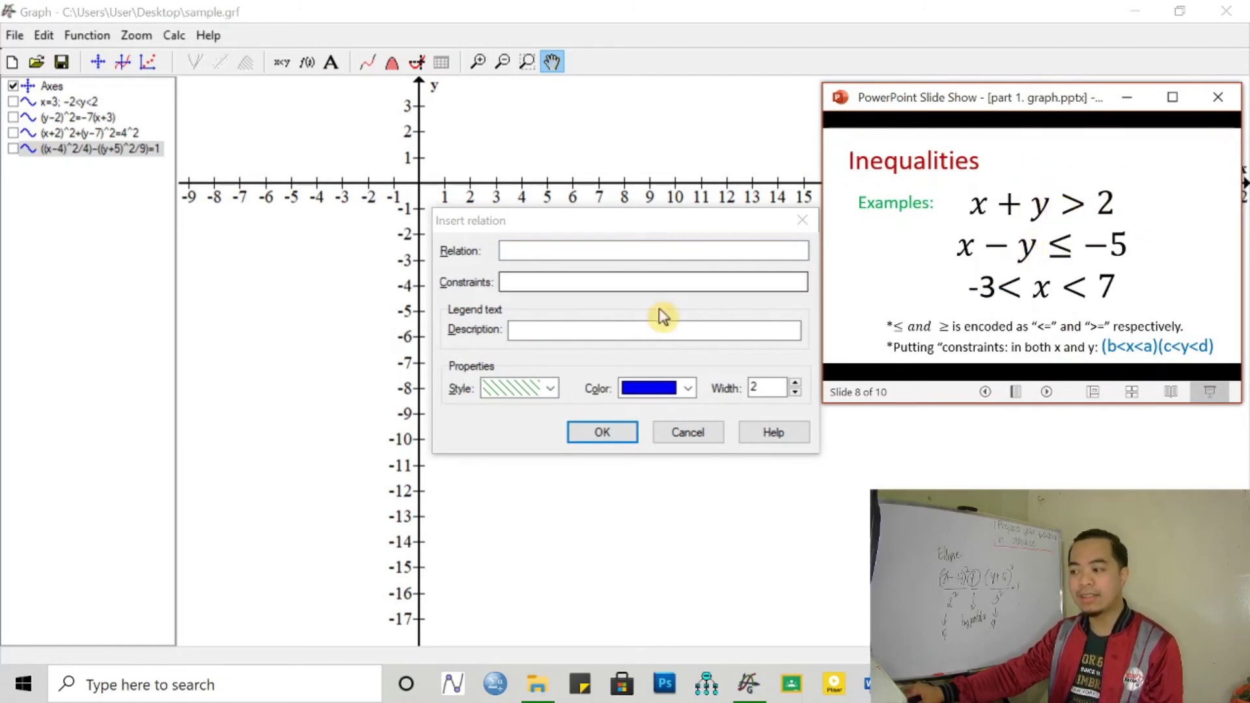
{"action": "left_click", "coordinate": [502, 251]}
{"action": "type", "text": "x+y=2"}
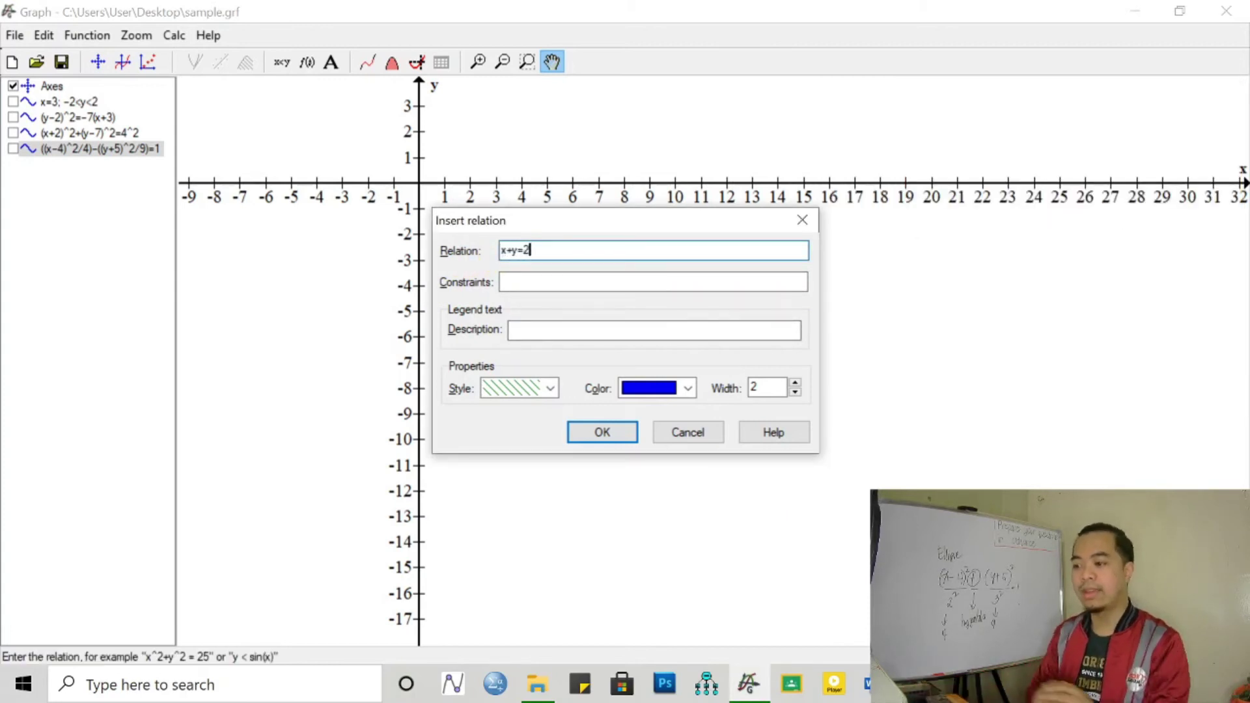
{"action": "key", "text": "BackSpace"}
{"action": "key", "text": "BackSpace"}
{"action": "key", "text": "BackSpace"}
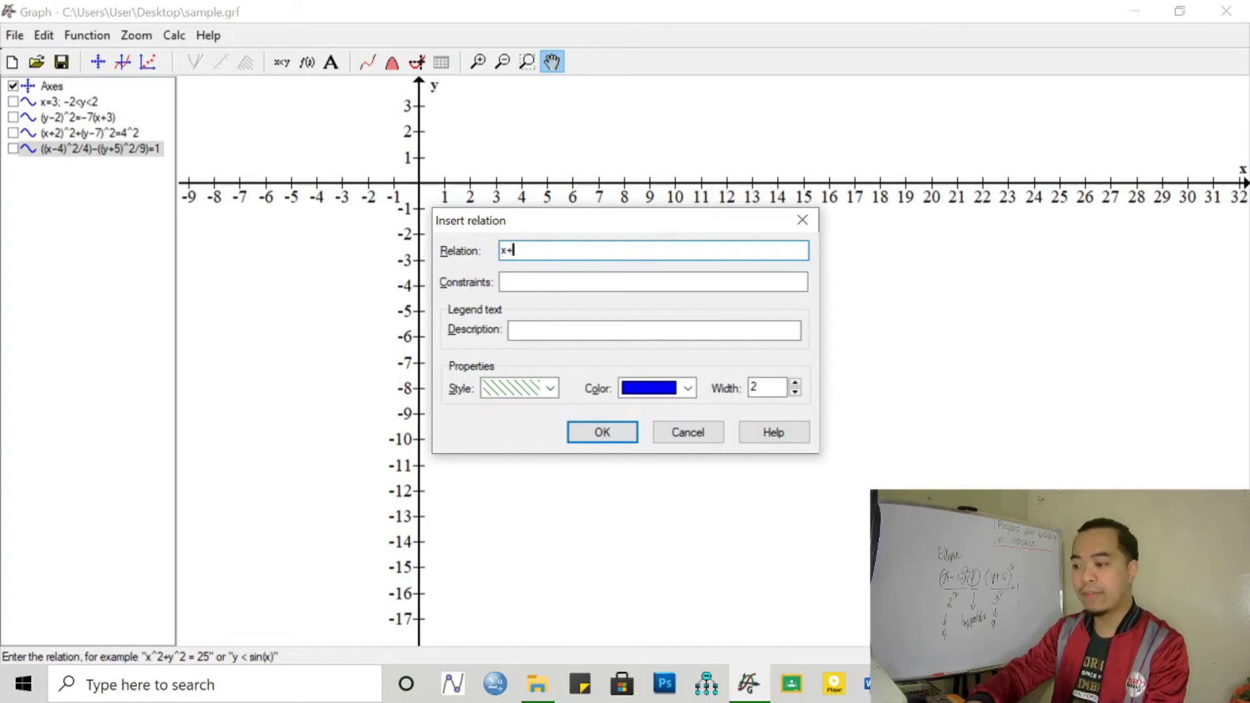
{"action": "type", "text": "y+2"}
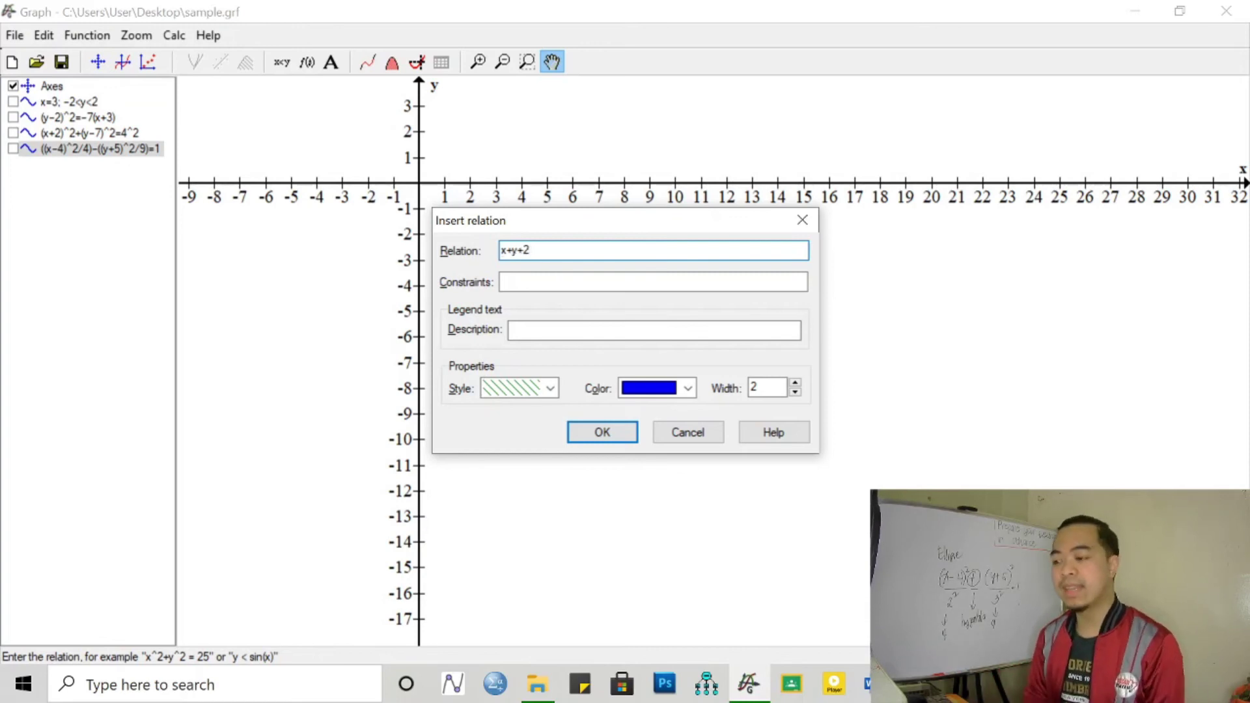
{"action": "key", "text": "BackSpace"}
{"action": "type", "text": "<"}
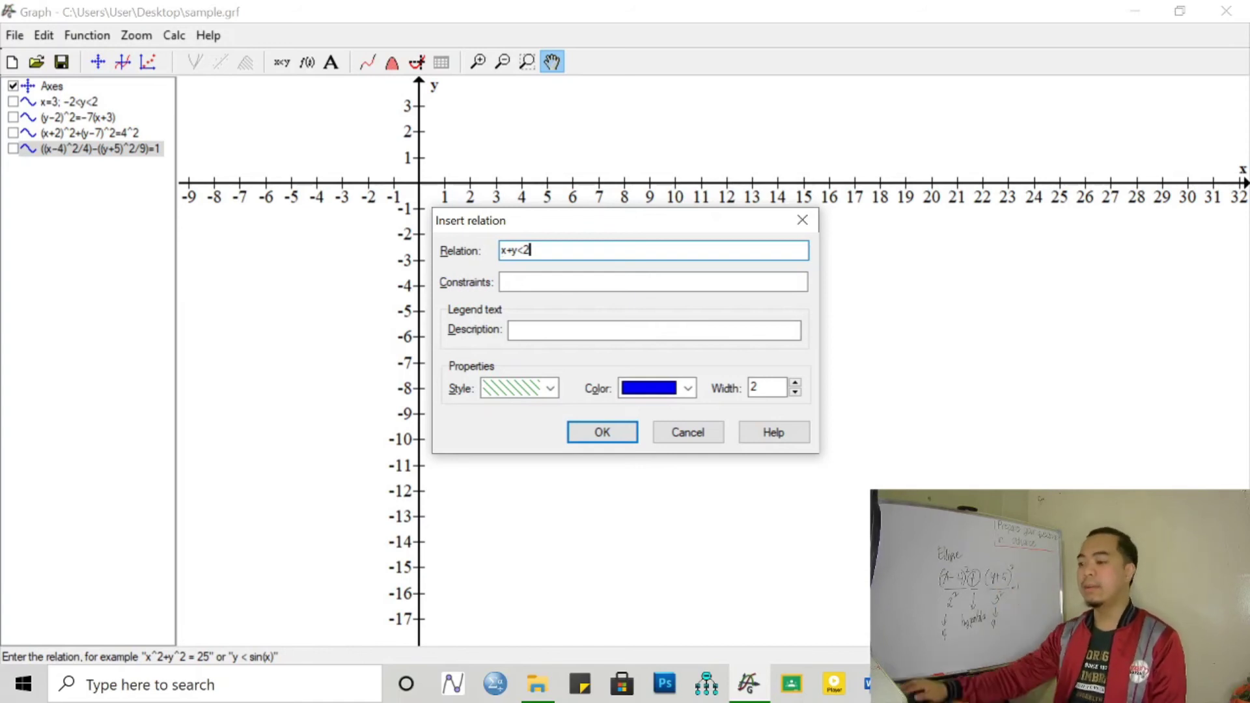
{"action": "left_click", "coordinate": [599, 437]}
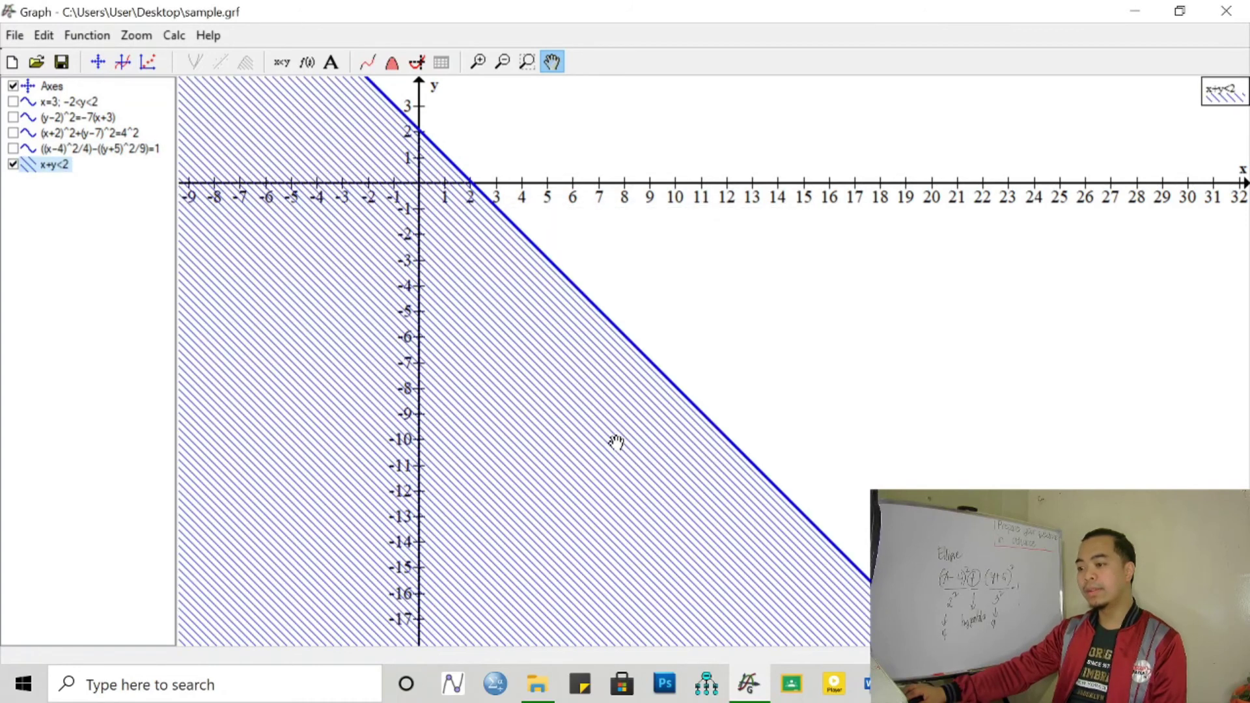
{"action": "mouse_move", "coordinate": [400, 306]}
{"action": "left_mouse_down"}
{"action": "mouse_move", "coordinate": [561, 365]}
{"action": "mouse_move", "coordinate": [594, 393]}
{"action": "left_mouse_up"}
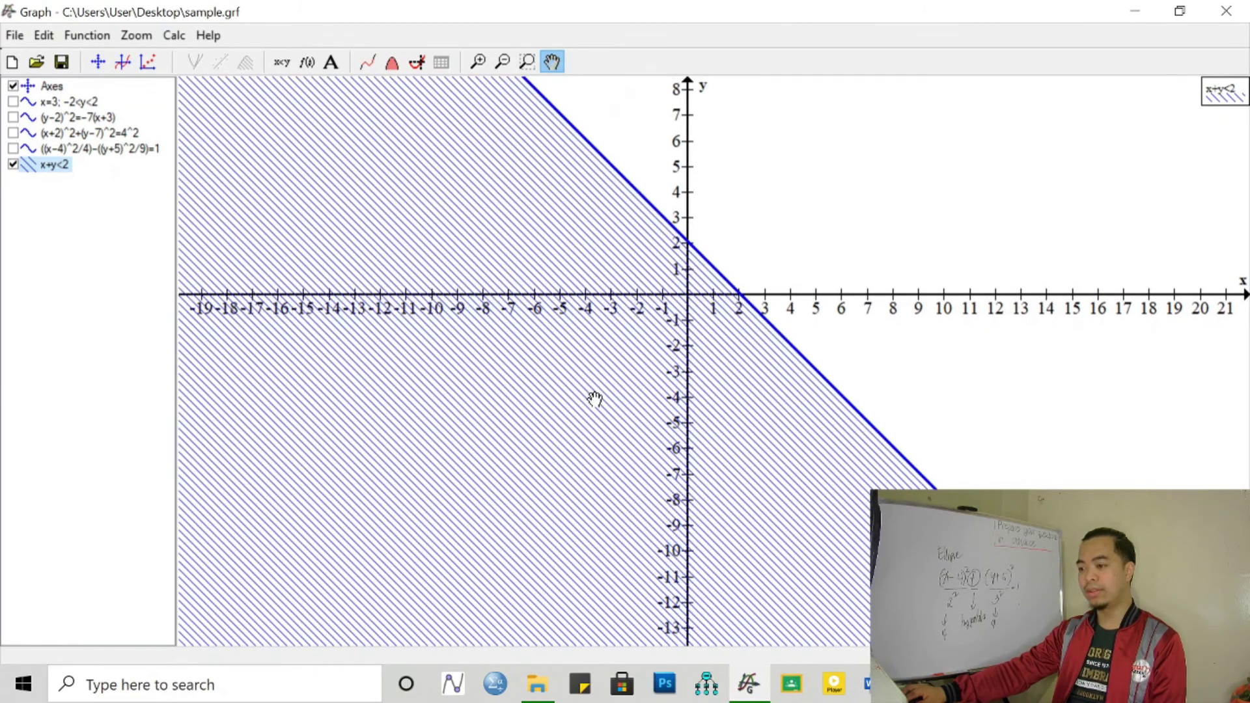
{"action": "scroll", "coordinate": [595, 398], "scroll_direction": "down", "scroll_amount": 1}
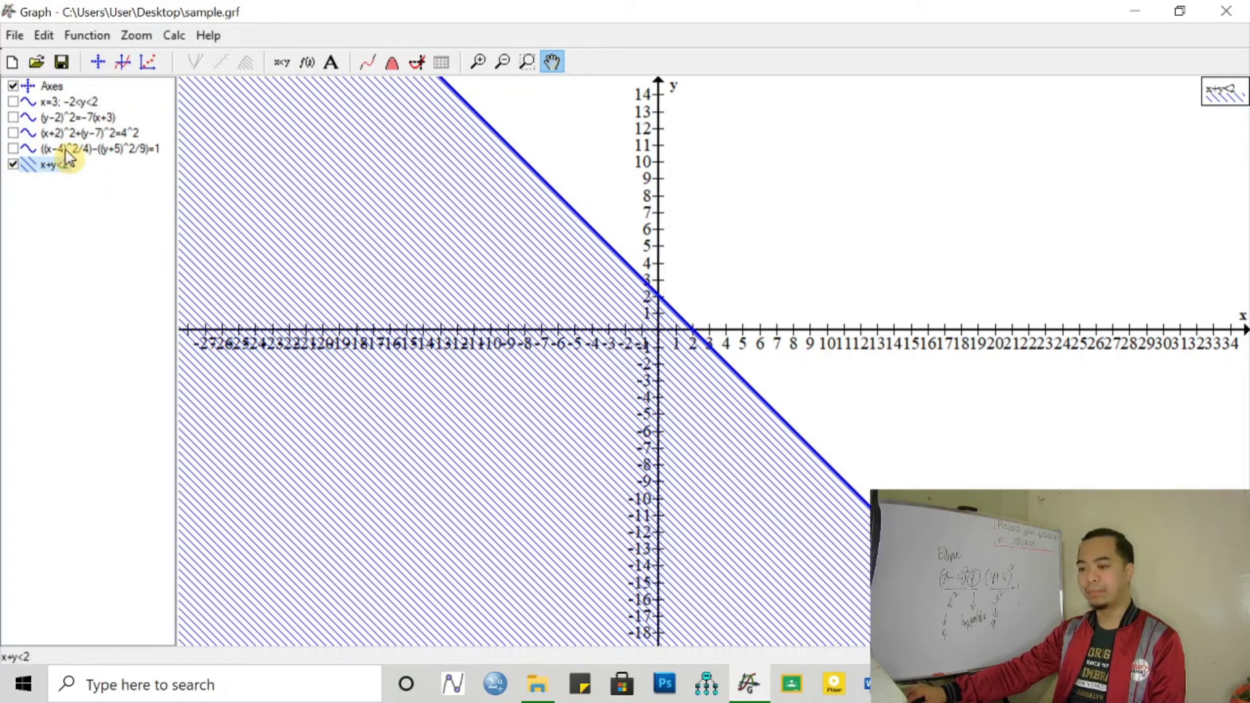
Start another new relation and enter the inequality x-y<=-5 from the Inequalities slide.
{"action": "key", "text": "Insert"}
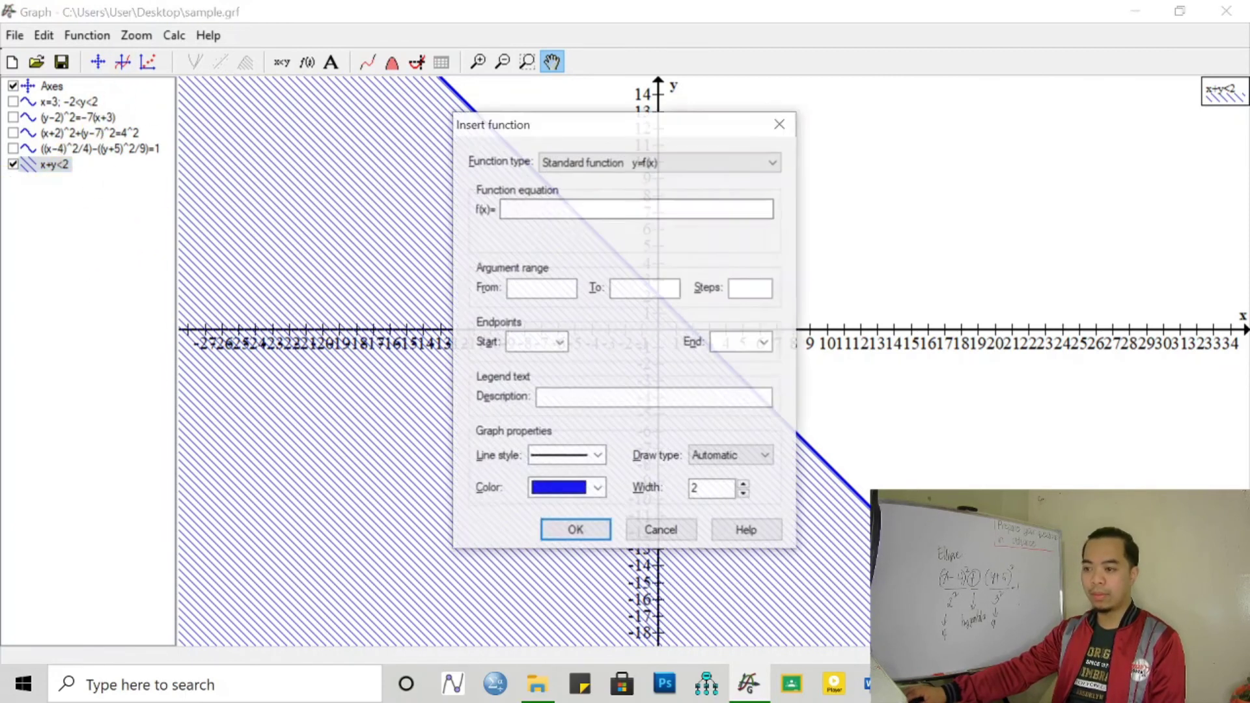
{"action": "left_click", "coordinate": [777, 123]}
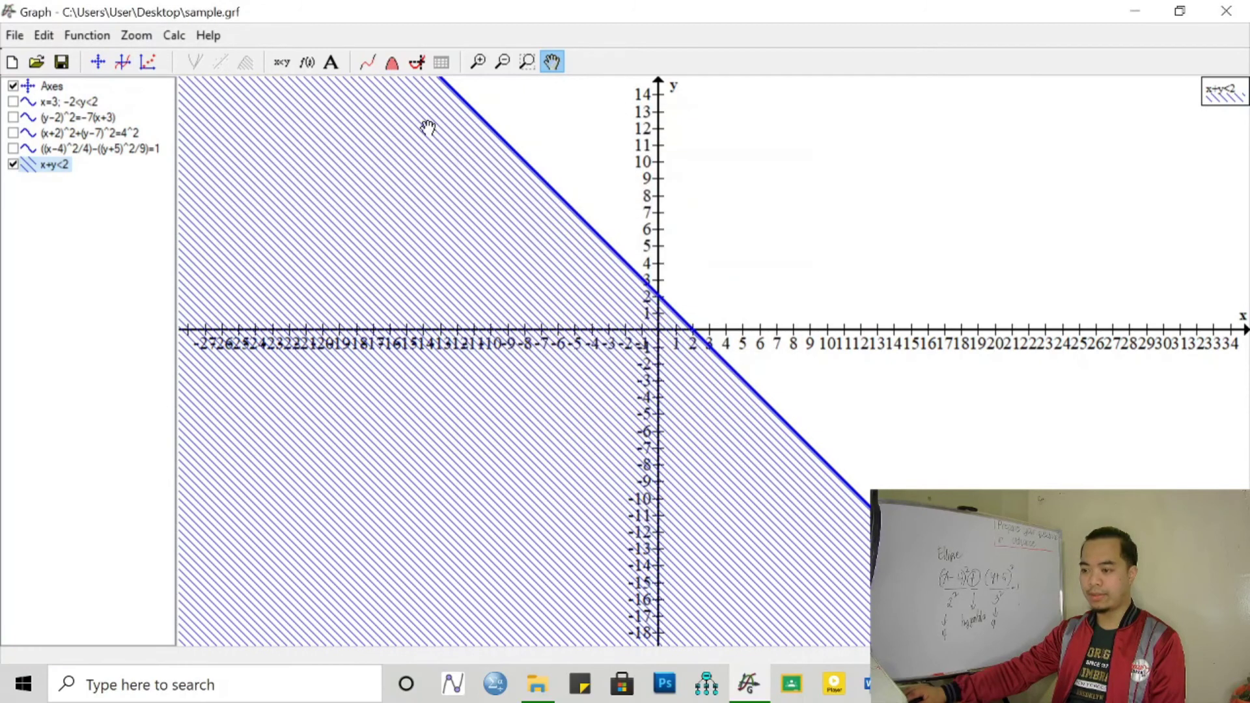
{"action": "left_click", "coordinate": [280, 63]}
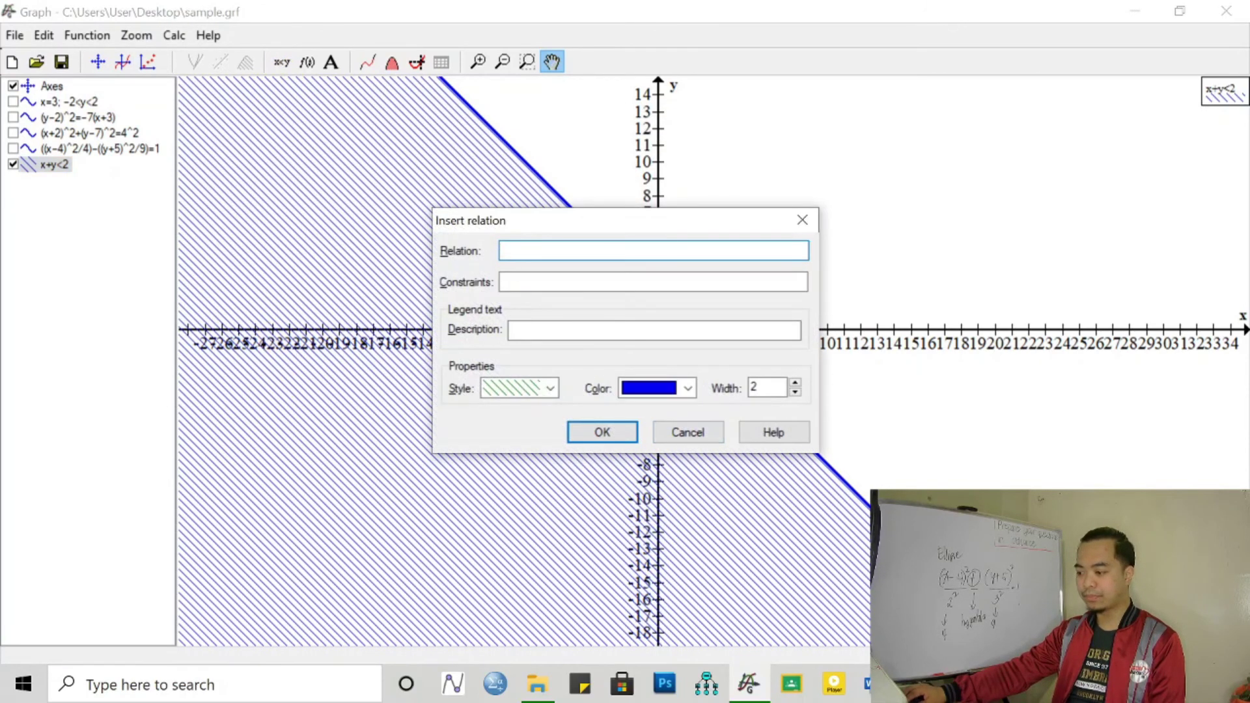
{"action": "key", "text": "alt+Tab"}
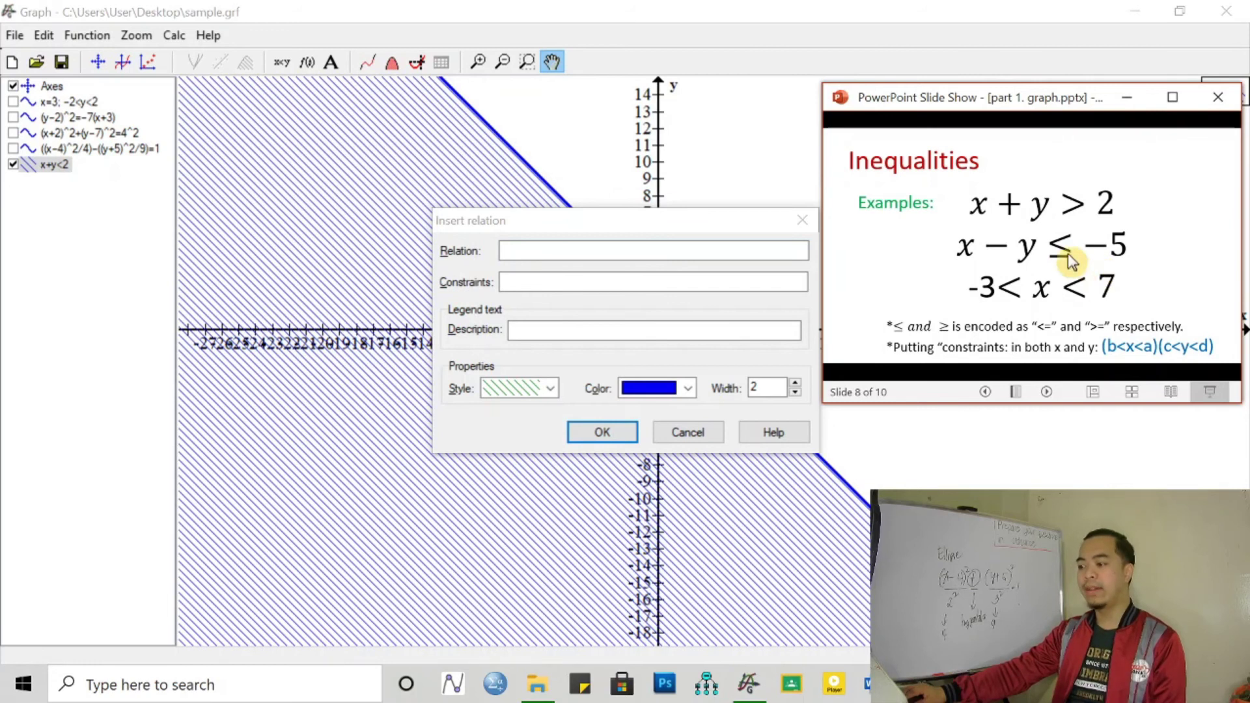
{"action": "left_click", "coordinate": [467, 284]}
{"action": "type", "text": "x"}
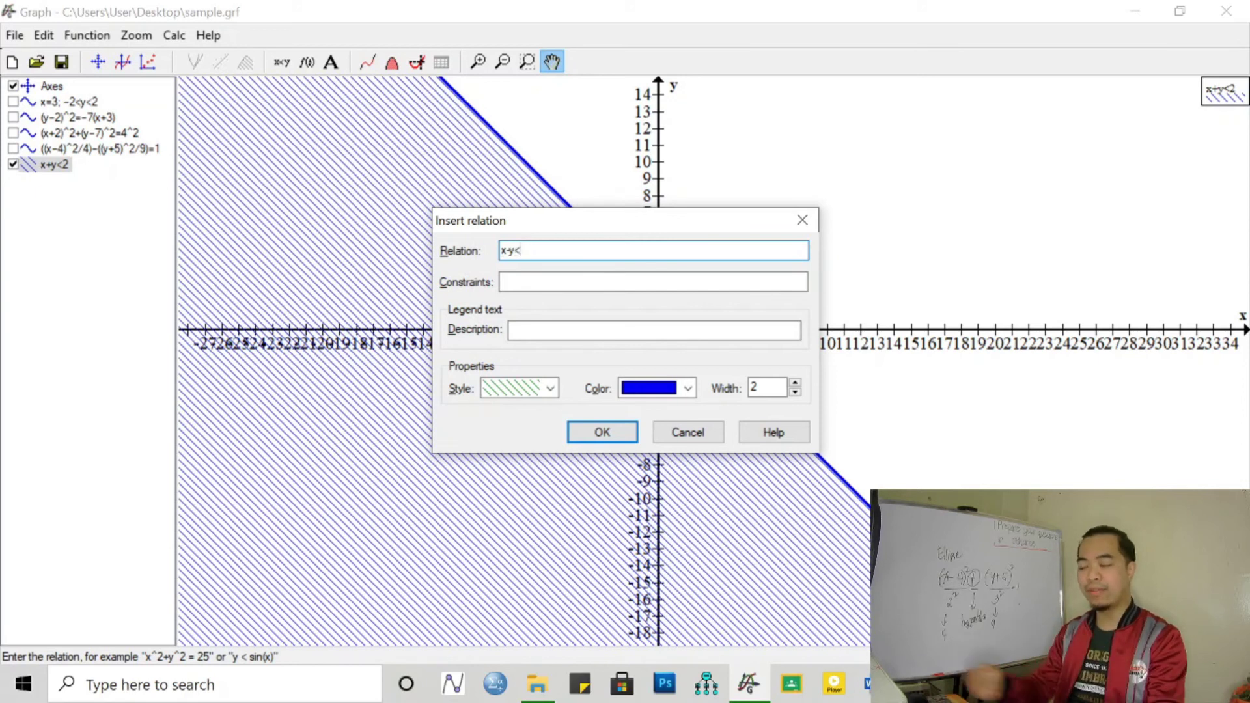
{"action": "type", "text": "-y<=-5"}
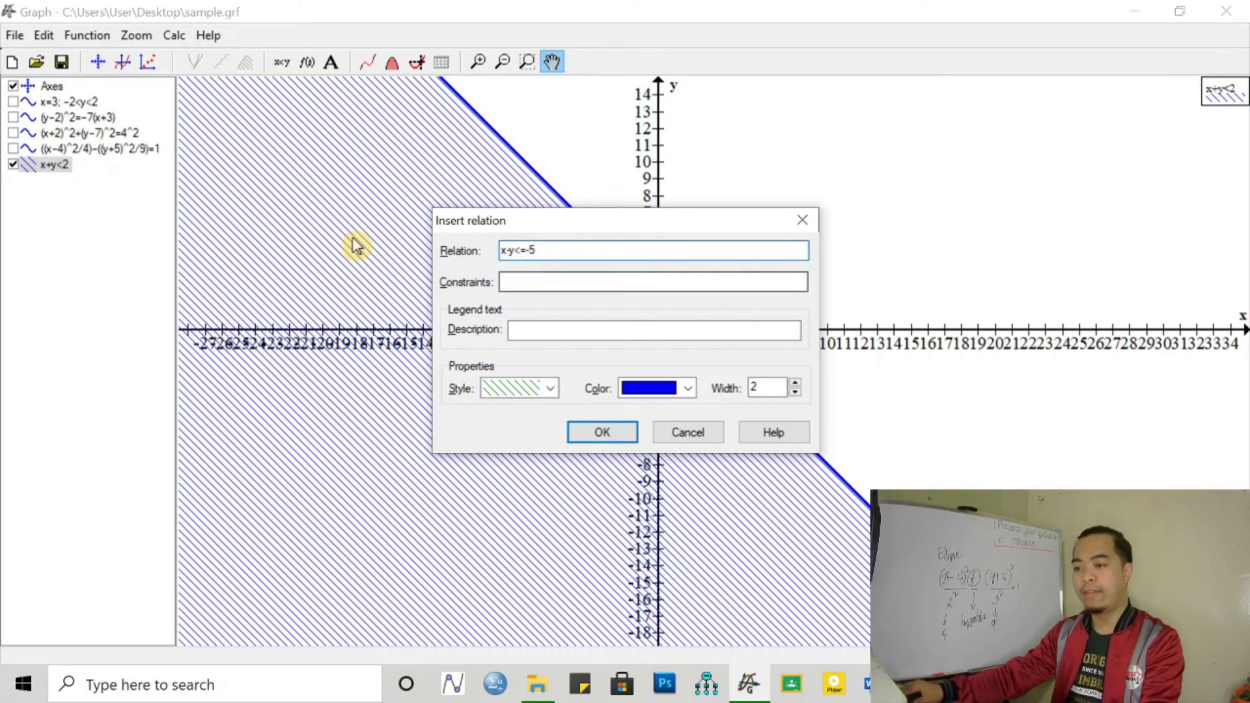
Set the color of the x-y<=-5 relation to red and insert it into the graph.
{"action": "left_click", "coordinate": [682, 392]}
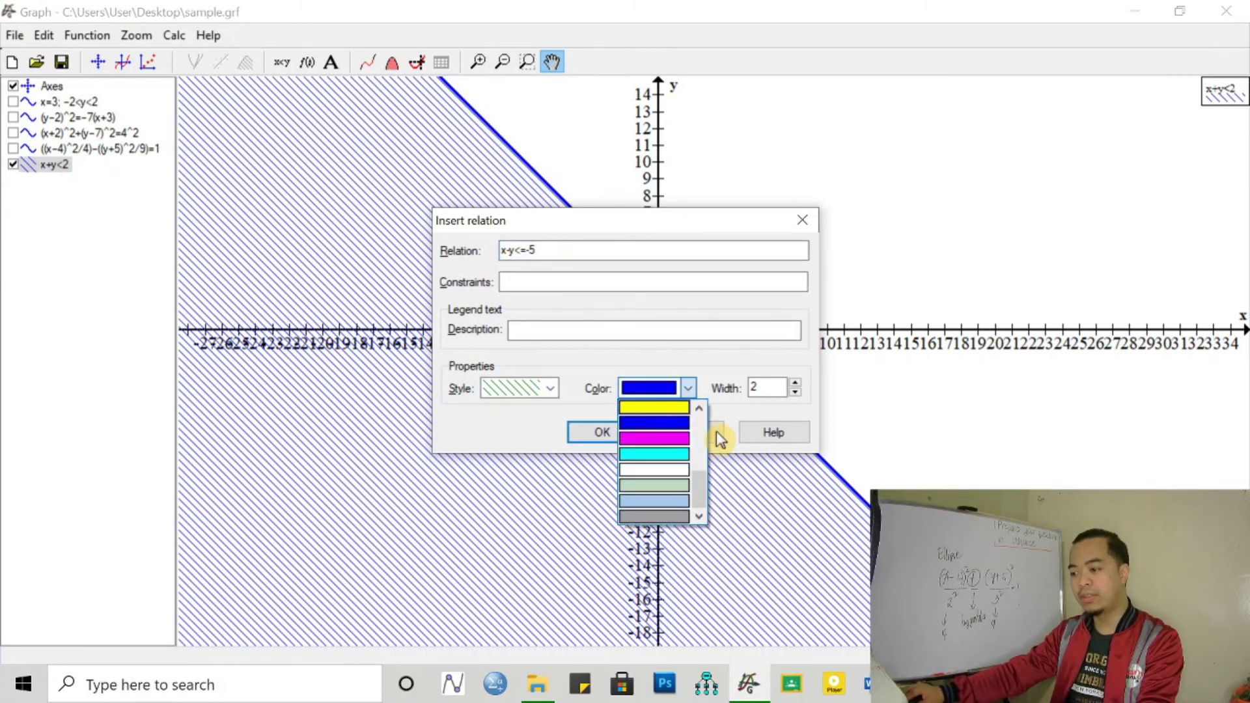
{"action": "scroll", "coordinate": [700, 472], "scroll_direction": "up", "scroll_amount": 1}
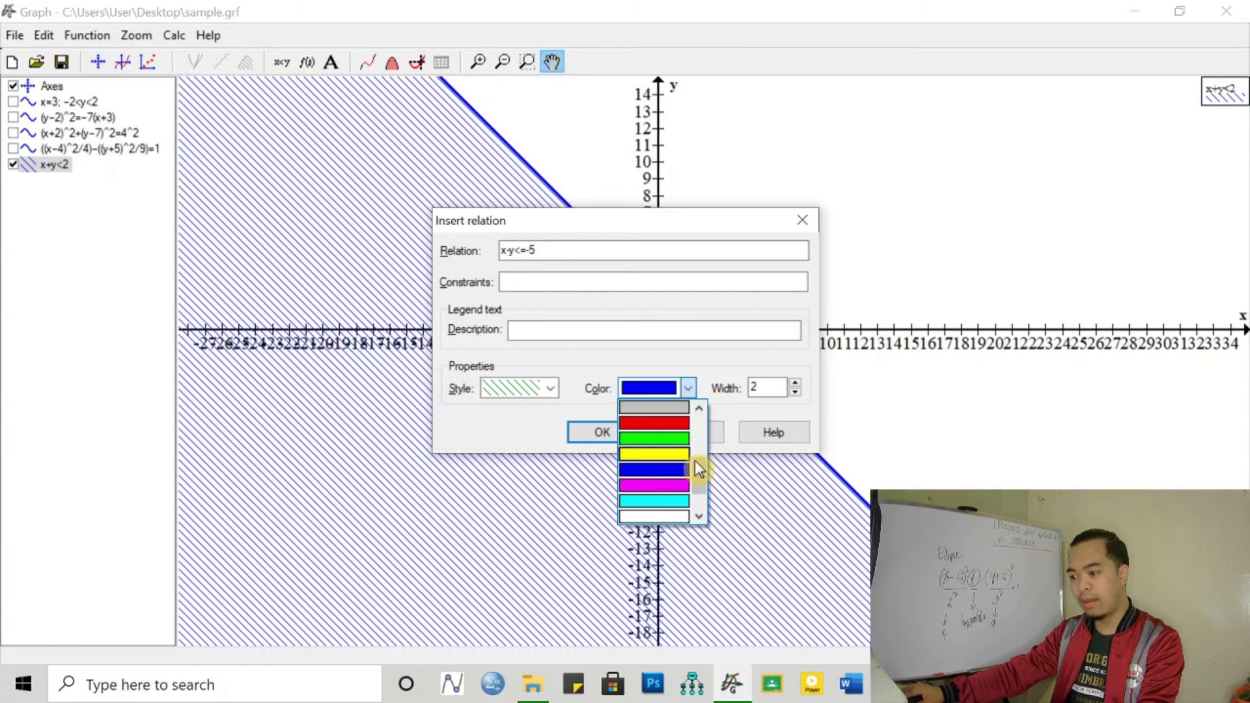
{"action": "scroll", "coordinate": [698, 470], "scroll_direction": "down", "scroll_amount": 2}
{"action": "scroll", "coordinate": [698, 469], "scroll_direction": "up", "scroll_amount": 2}
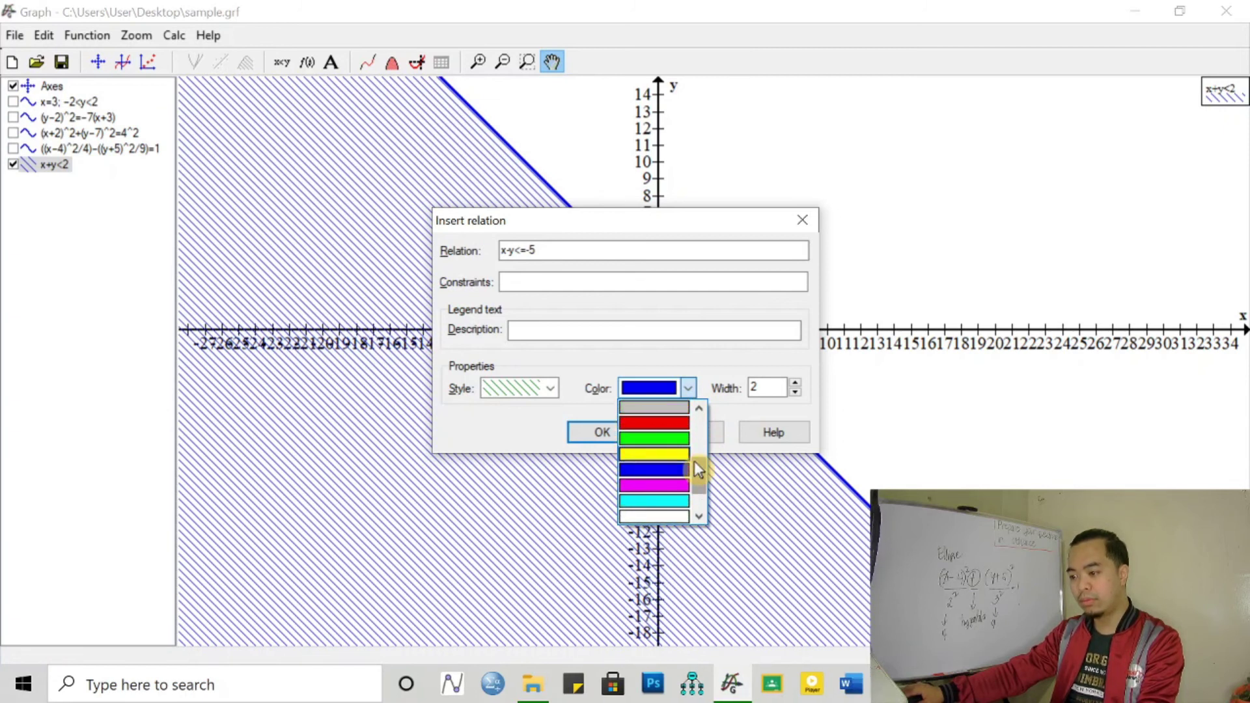
{"action": "left_click", "coordinate": [674, 422]}
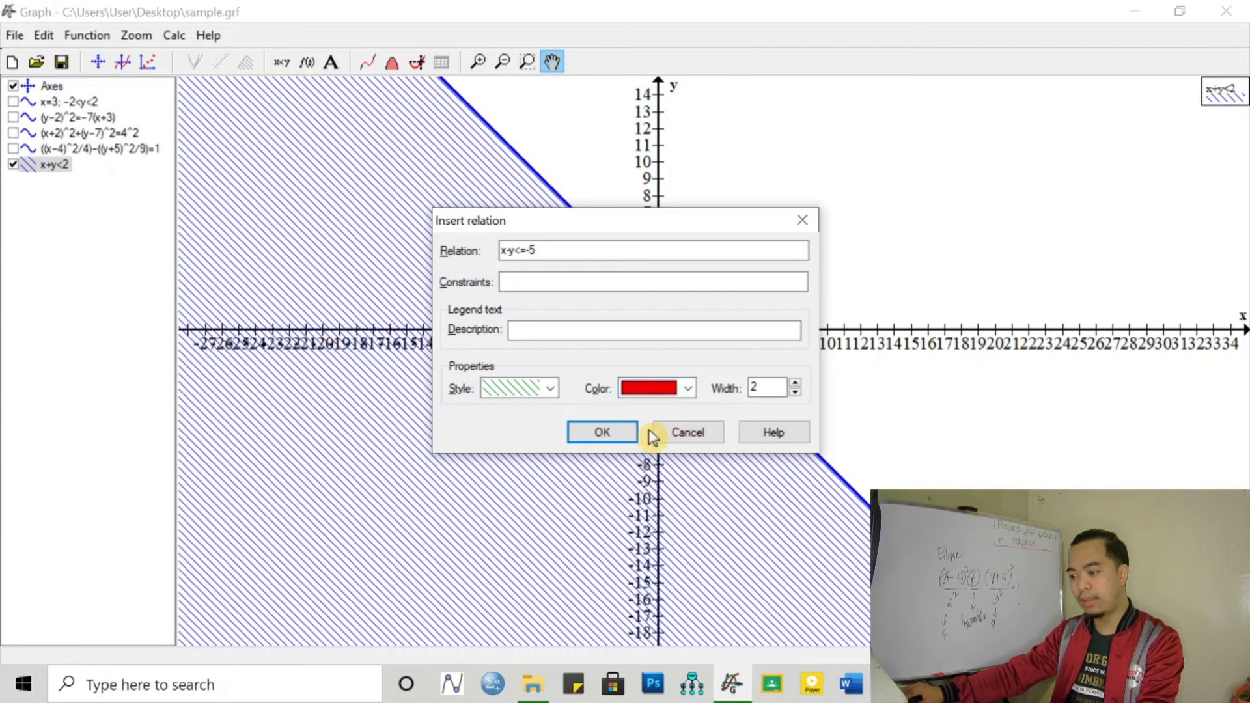
{"action": "left_click", "coordinate": [612, 433]}
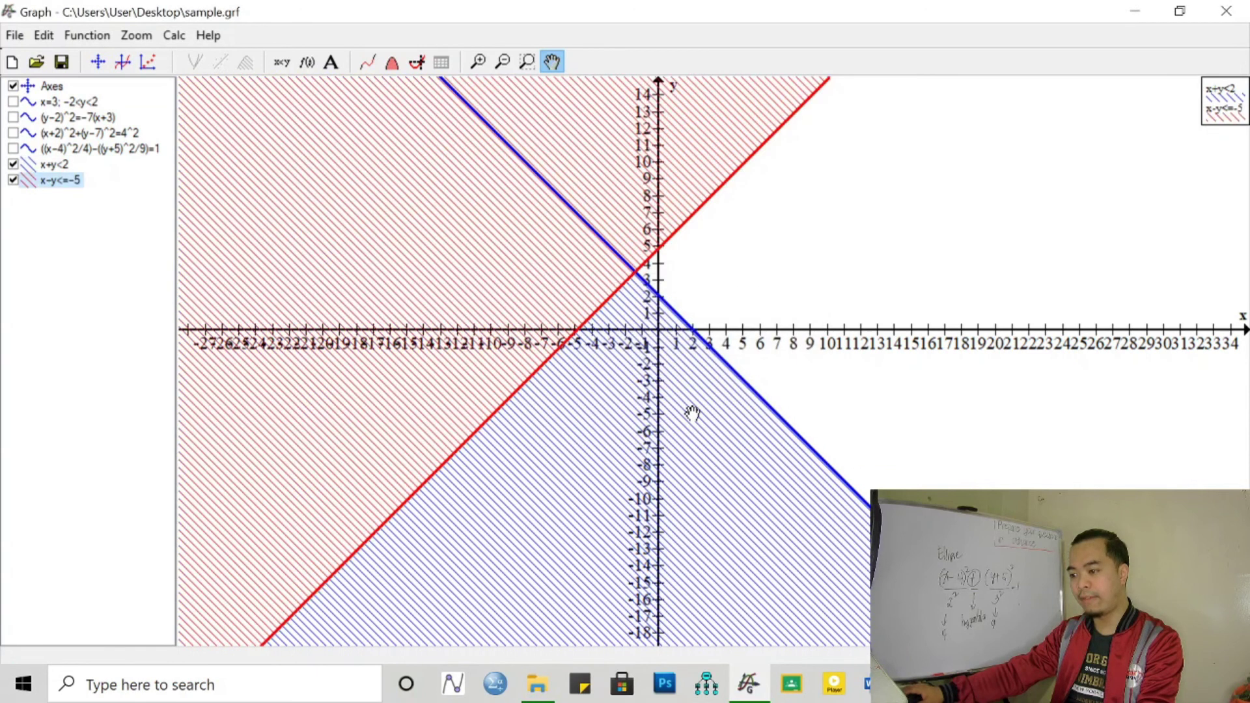
{"action": "scroll", "coordinate": [692, 420], "scroll_direction": "up", "scroll_amount": 1}
{"action": "scroll", "coordinate": [692, 420], "scroll_direction": "down", "scroll_amount": 3}
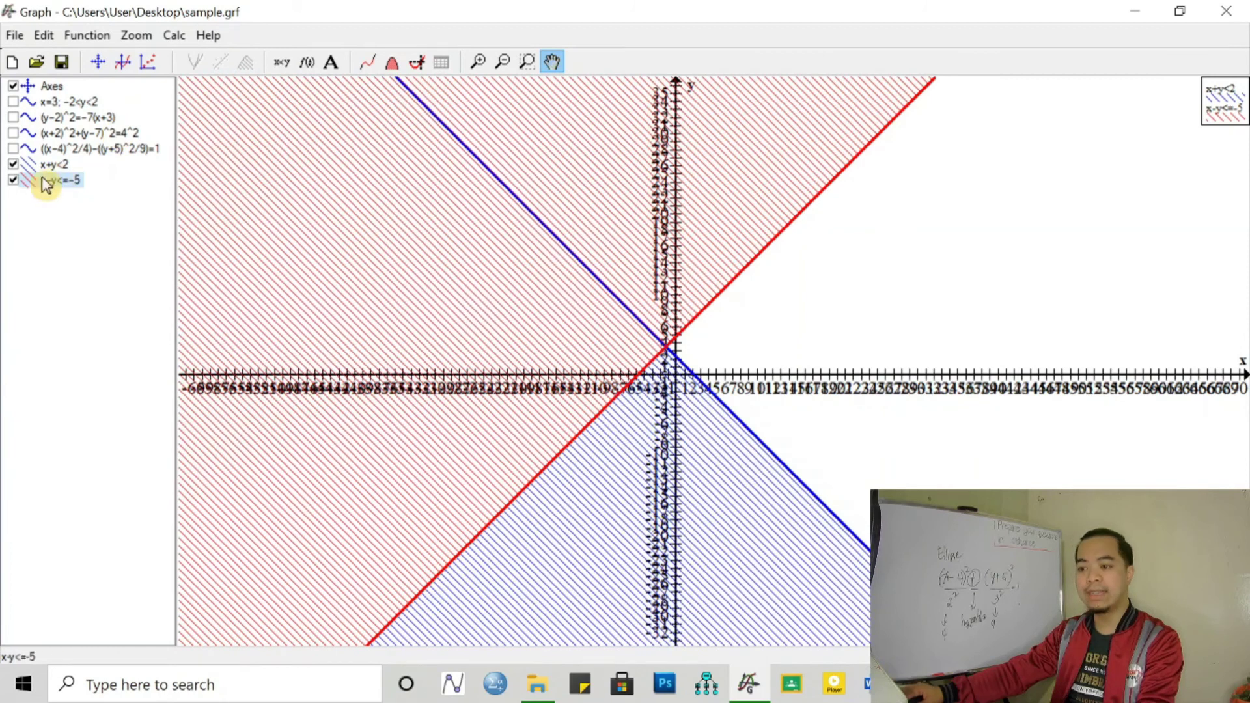
Start another new relation and enter the inequality -3<x<7 from the Inequalities slide.
{"action": "key", "text": "alt+Tab"}
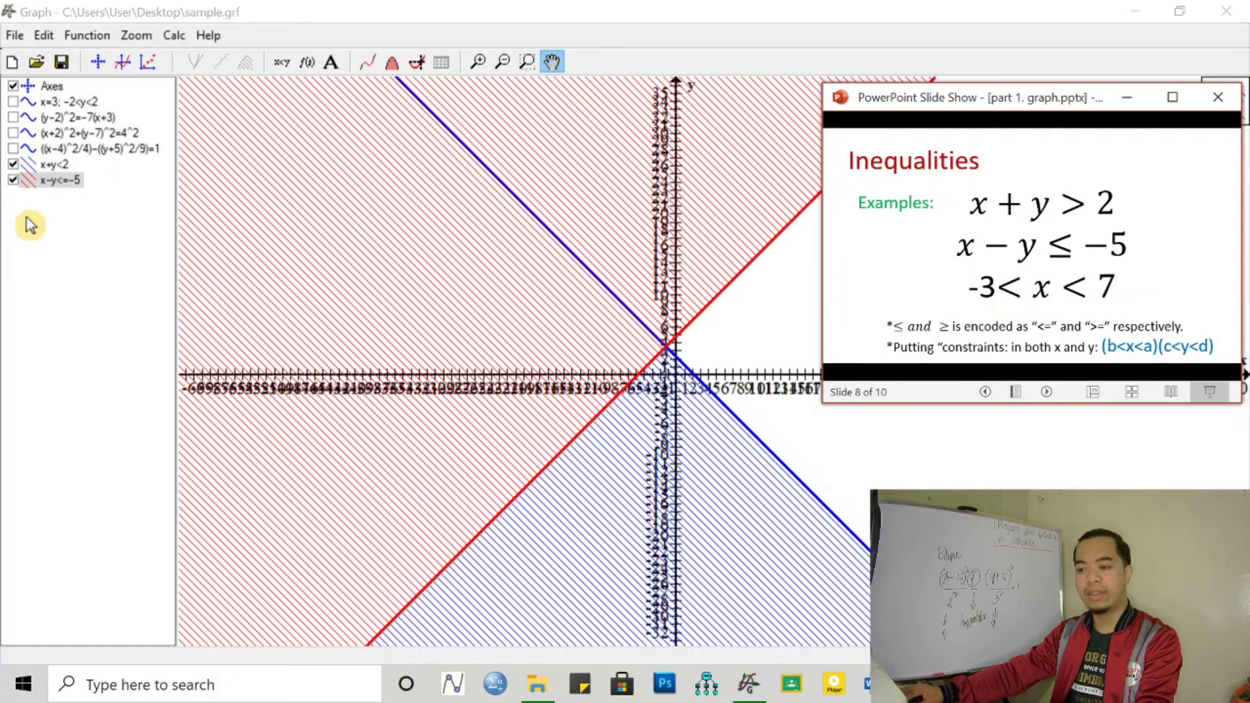
{"action": "left_click", "coordinate": [284, 66]}
{"action": "left_click", "coordinate": [283, 65]}
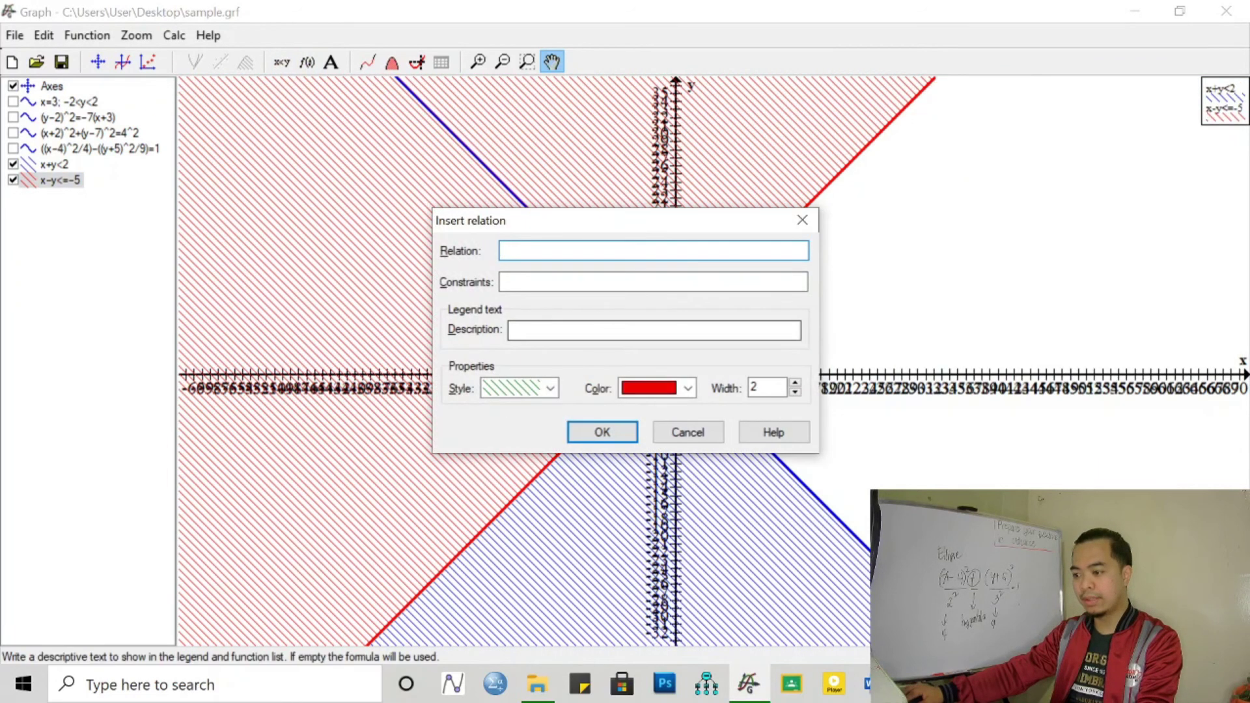
{"action": "key", "text": "alt+Tab"}
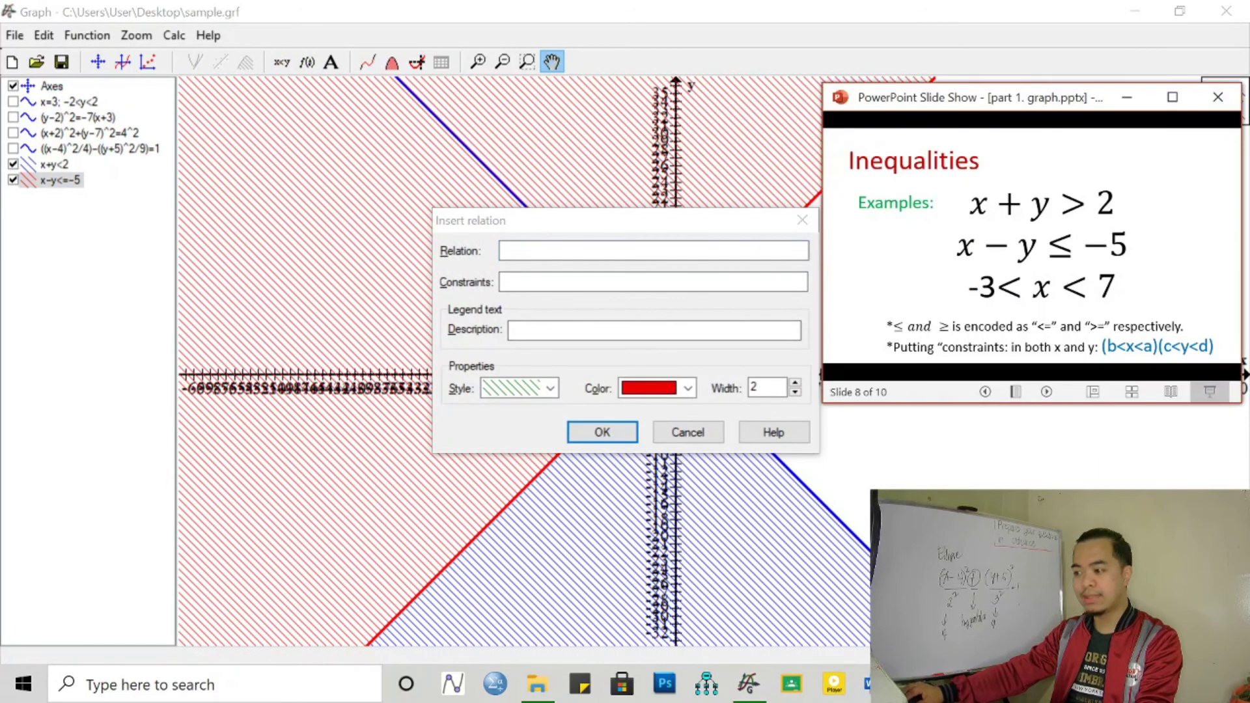
{"action": "key", "text": "alt+Tab"}
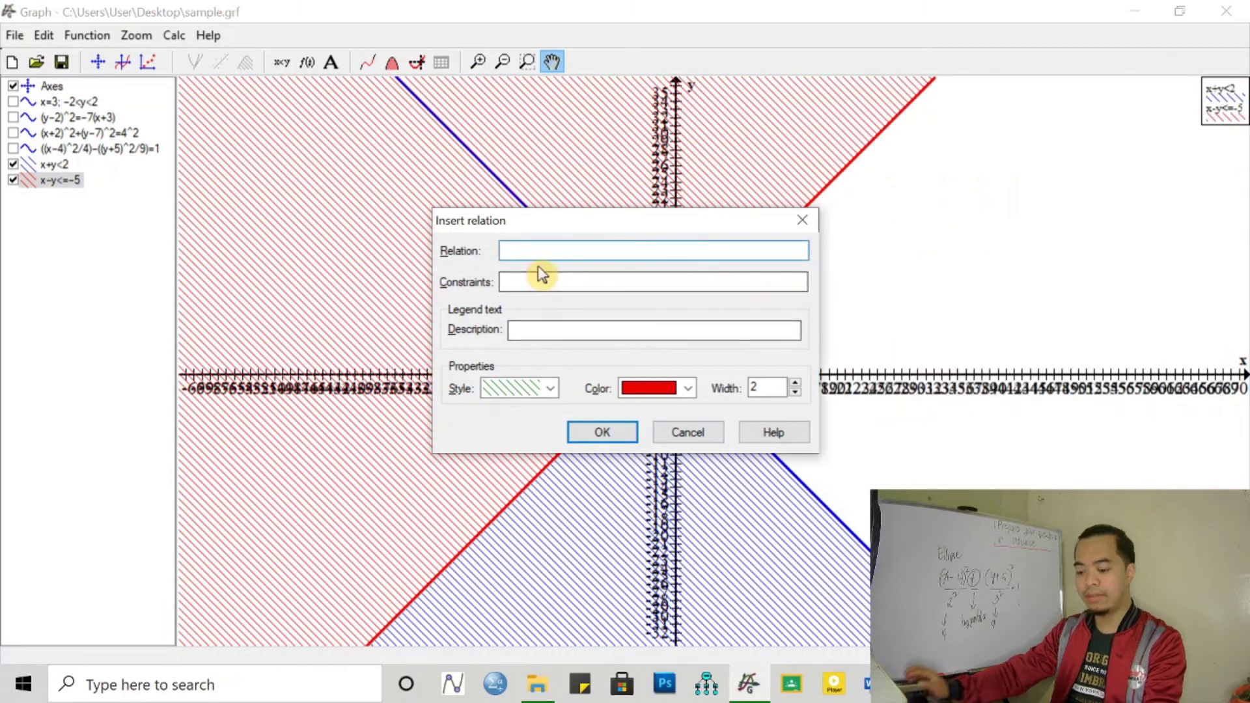
{"action": "type", "text": "-3"}
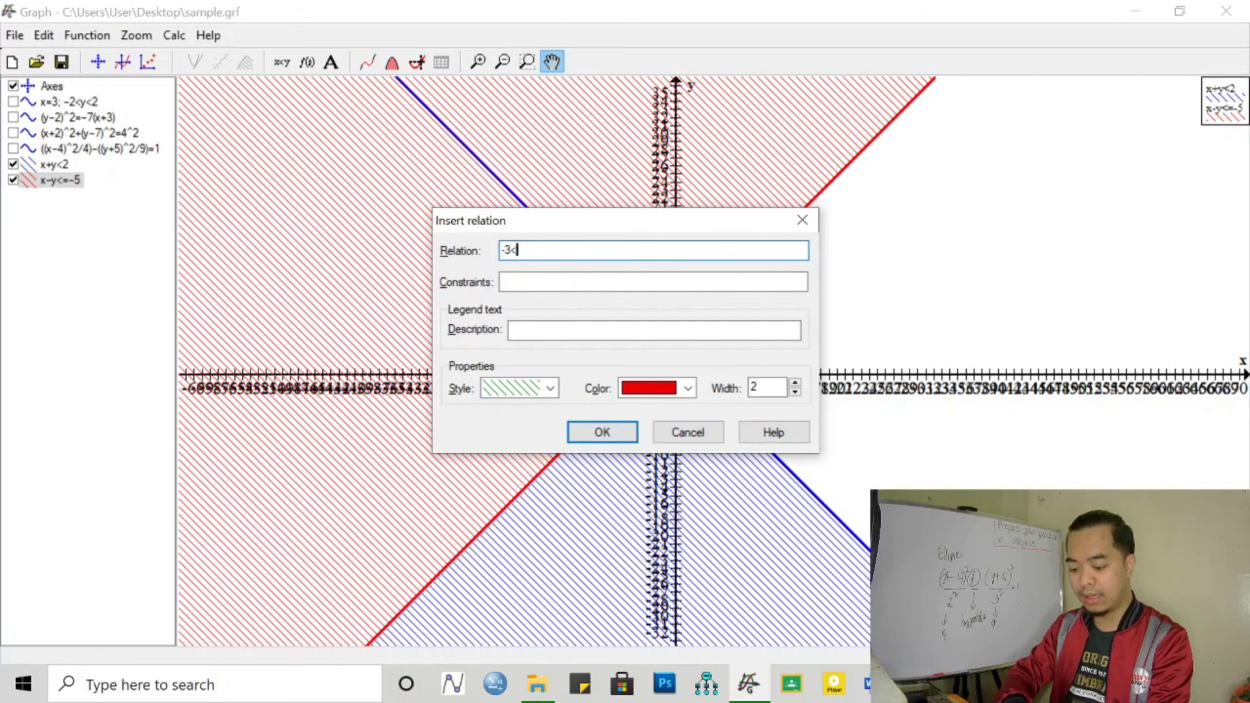
{"action": "type", "text": "<x<"}
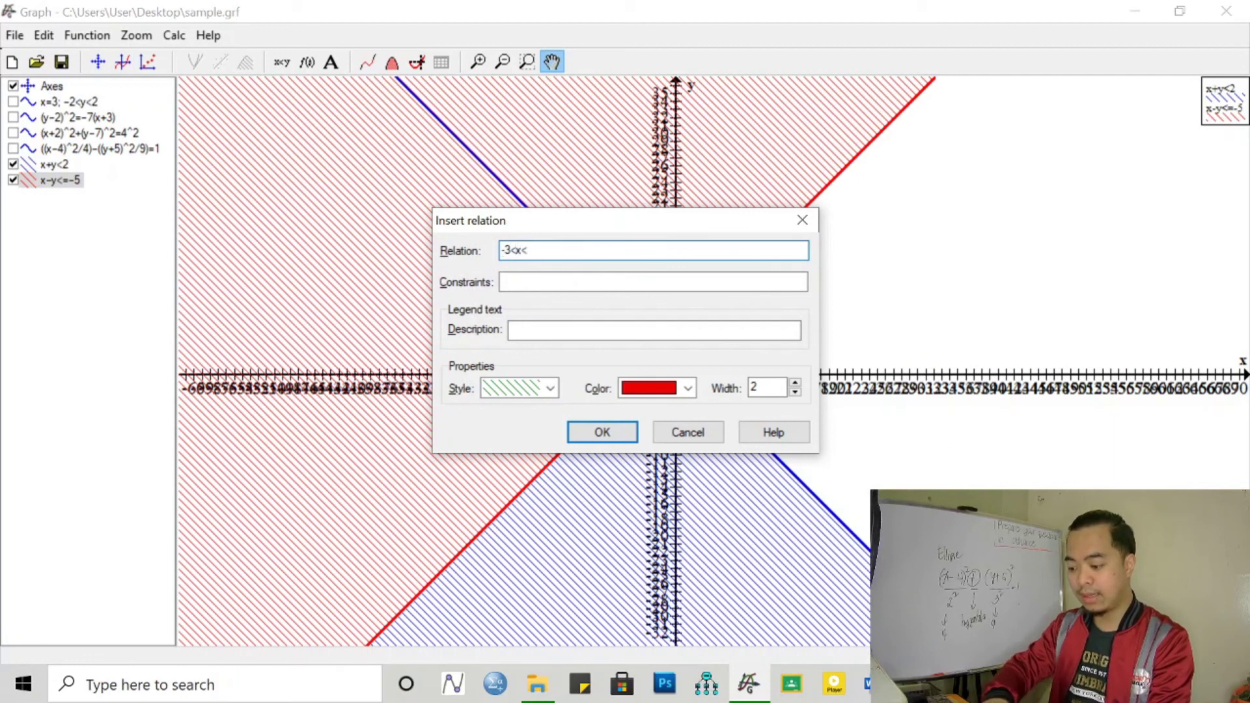
{"action": "type", "text": "7"}
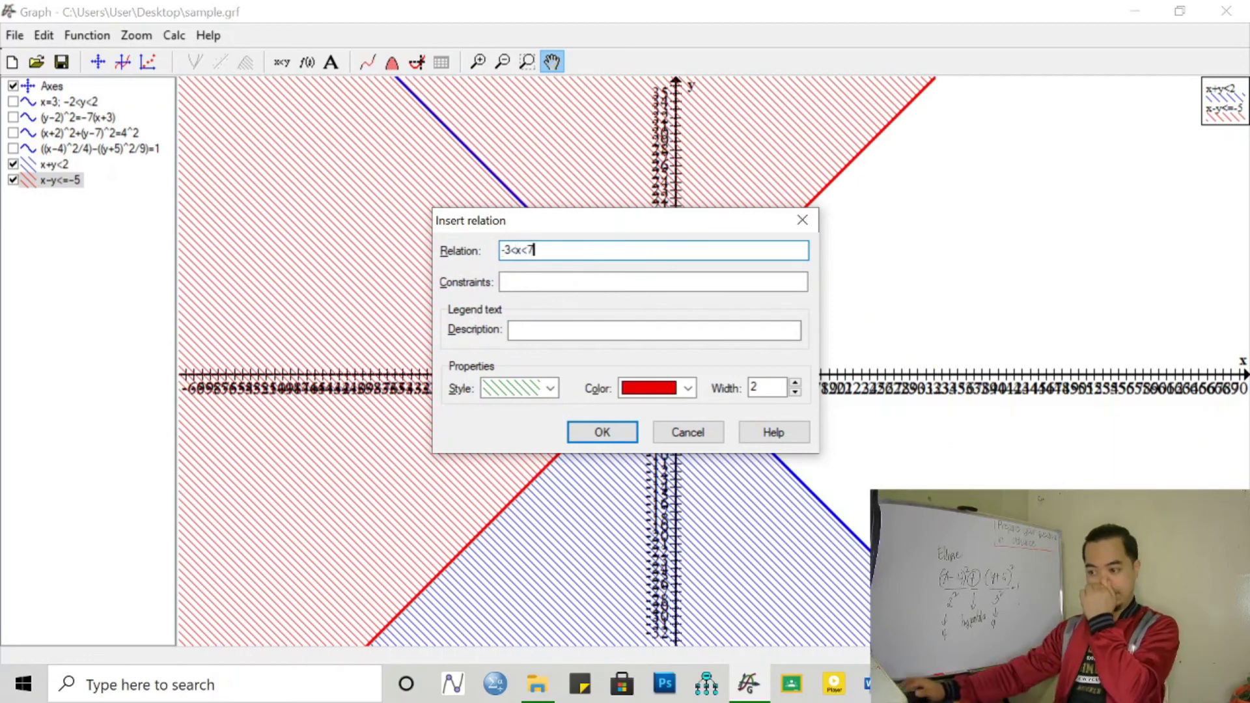
Set the color of the -3<x<7 relation to cyan and insert it into the graph.
{"action": "left_click", "coordinate": [687, 388]}
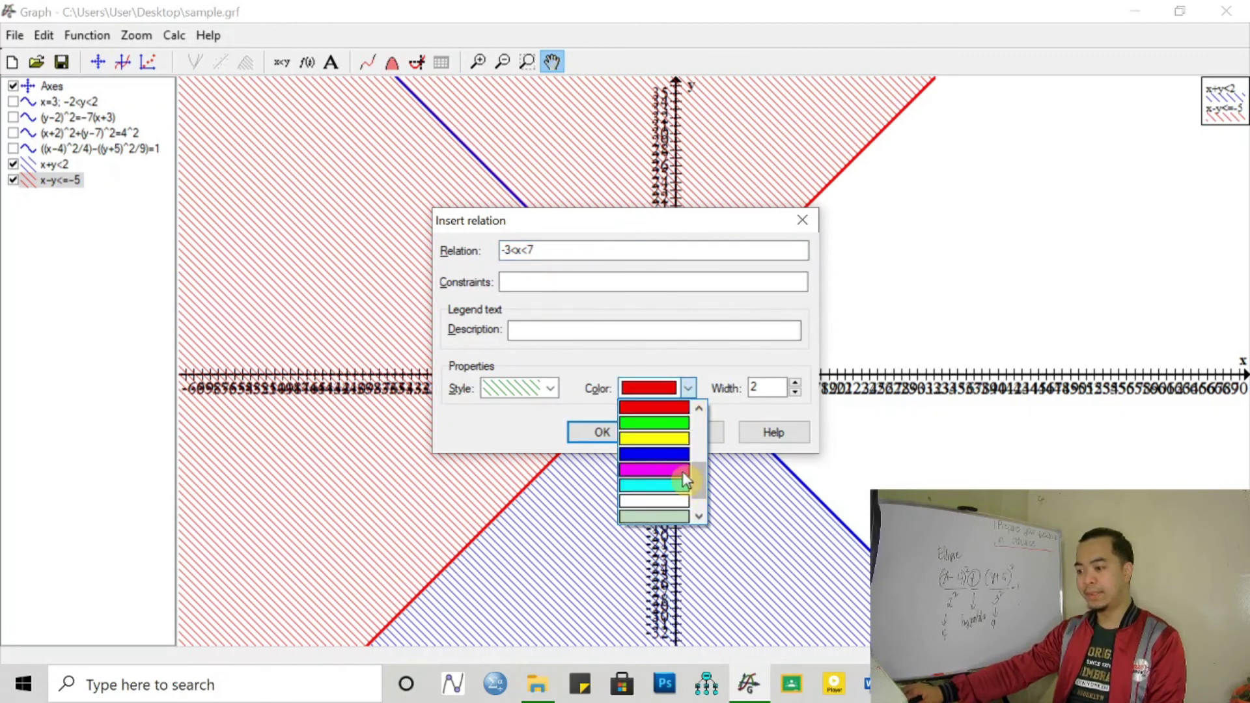
{"action": "left_click", "coordinate": [674, 440]}
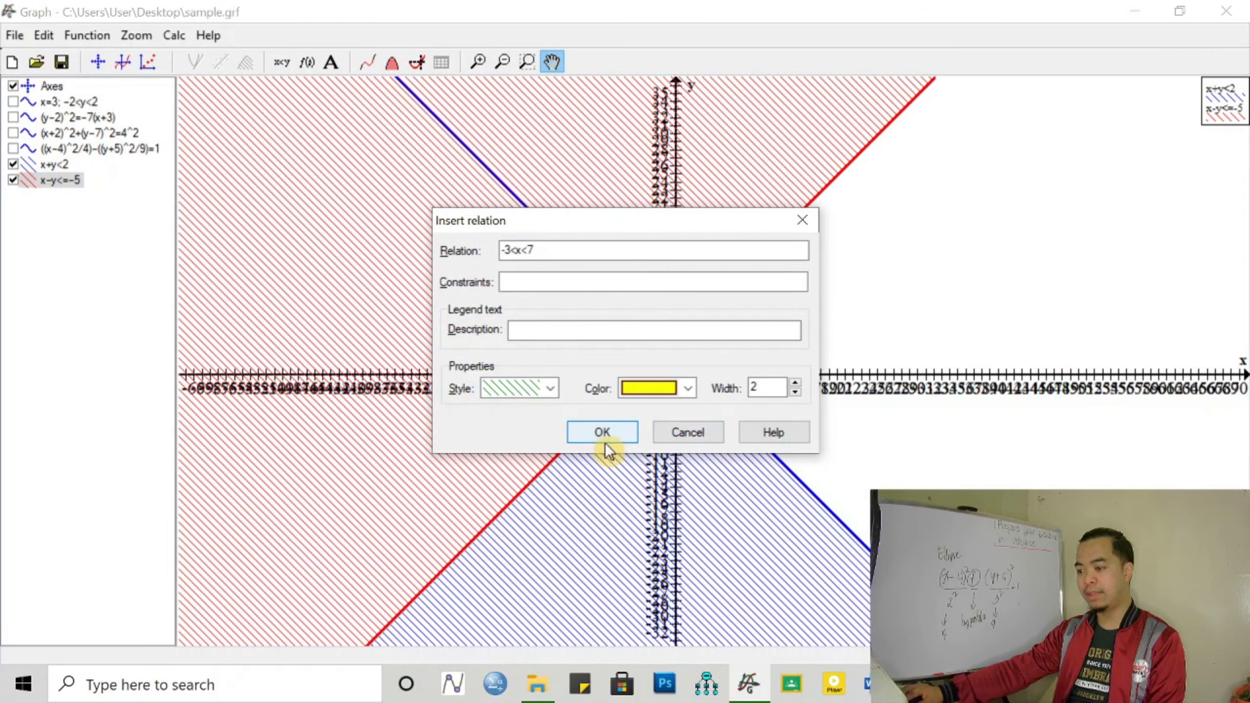
{"action": "left_click", "coordinate": [686, 389]}
{"action": "mouse_move", "coordinate": [700, 479]}
{"action": "left_mouse_down"}
{"action": "mouse_move", "coordinate": [701, 424]}
{"action": "mouse_move", "coordinate": [693, 474]}
{"action": "left_mouse_up"}
{"action": "left_click", "coordinate": [682, 482]}
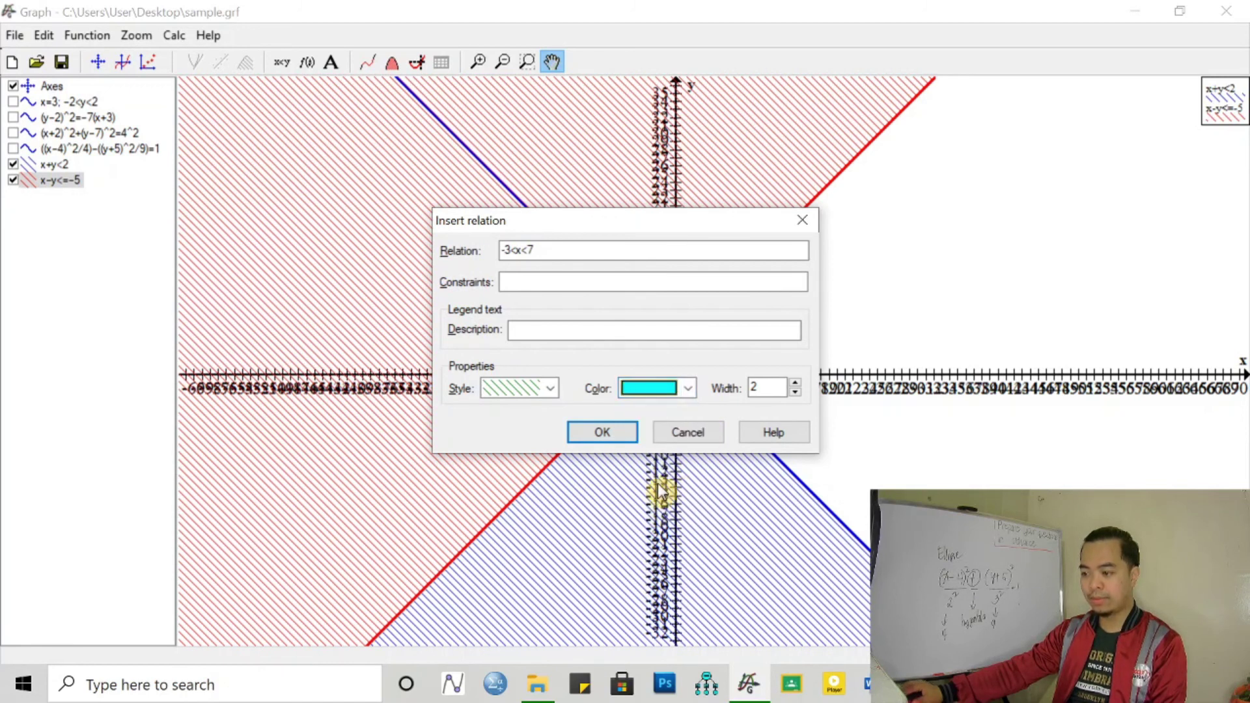
{"action": "left_click", "coordinate": [598, 440]}
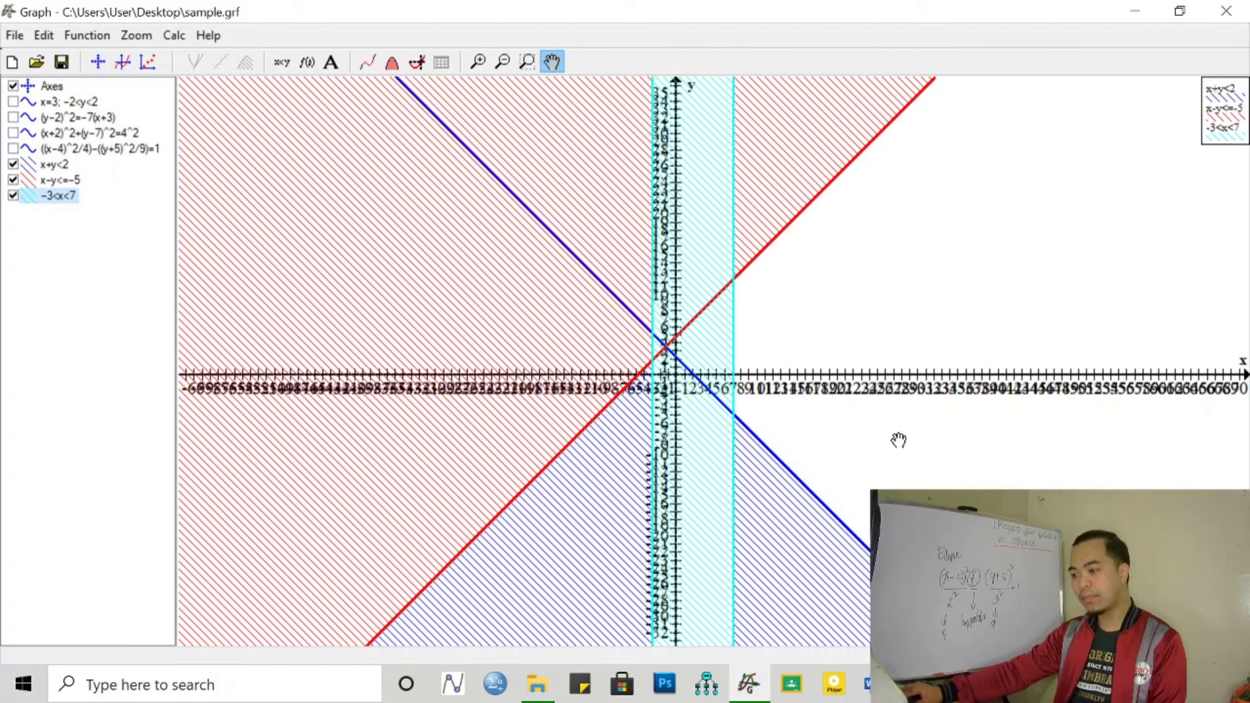
Hide the x+y<2 and x-y<=-5 relations in Graph, leaving only the -3<x<7 region plotted.
{"action": "key", "text": "alt+Tab"}
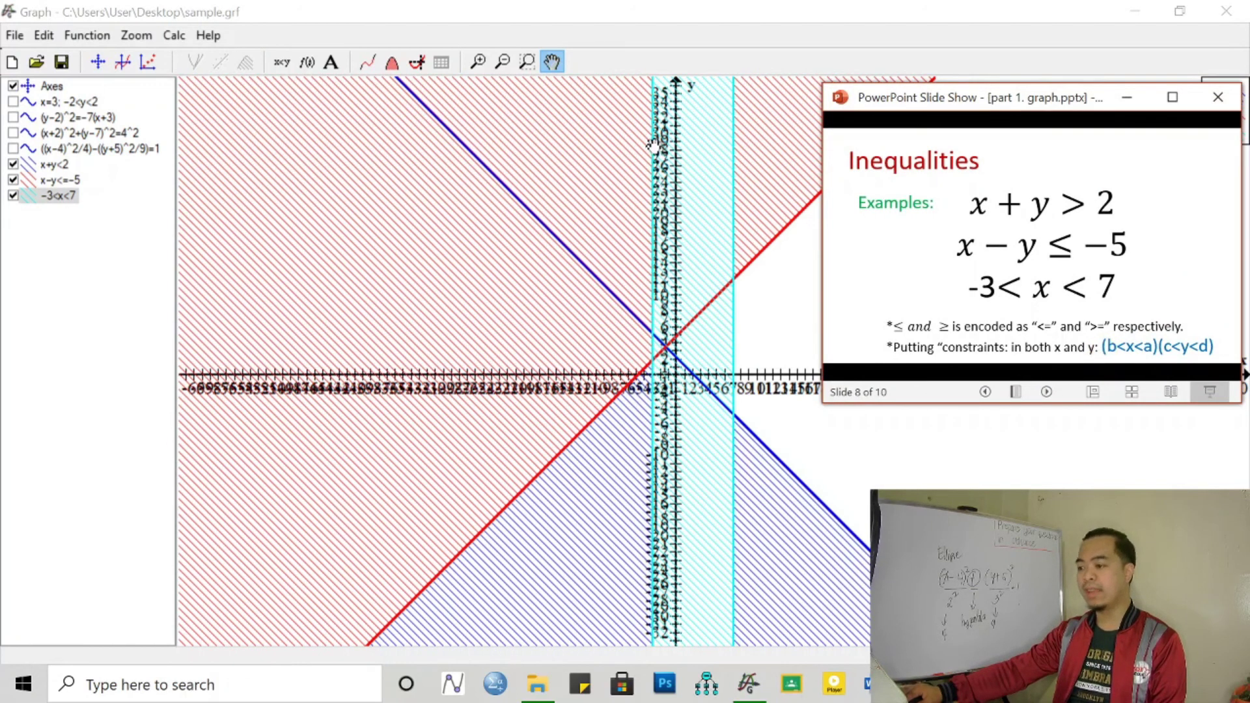
{"action": "left_click", "coordinate": [13, 164]}
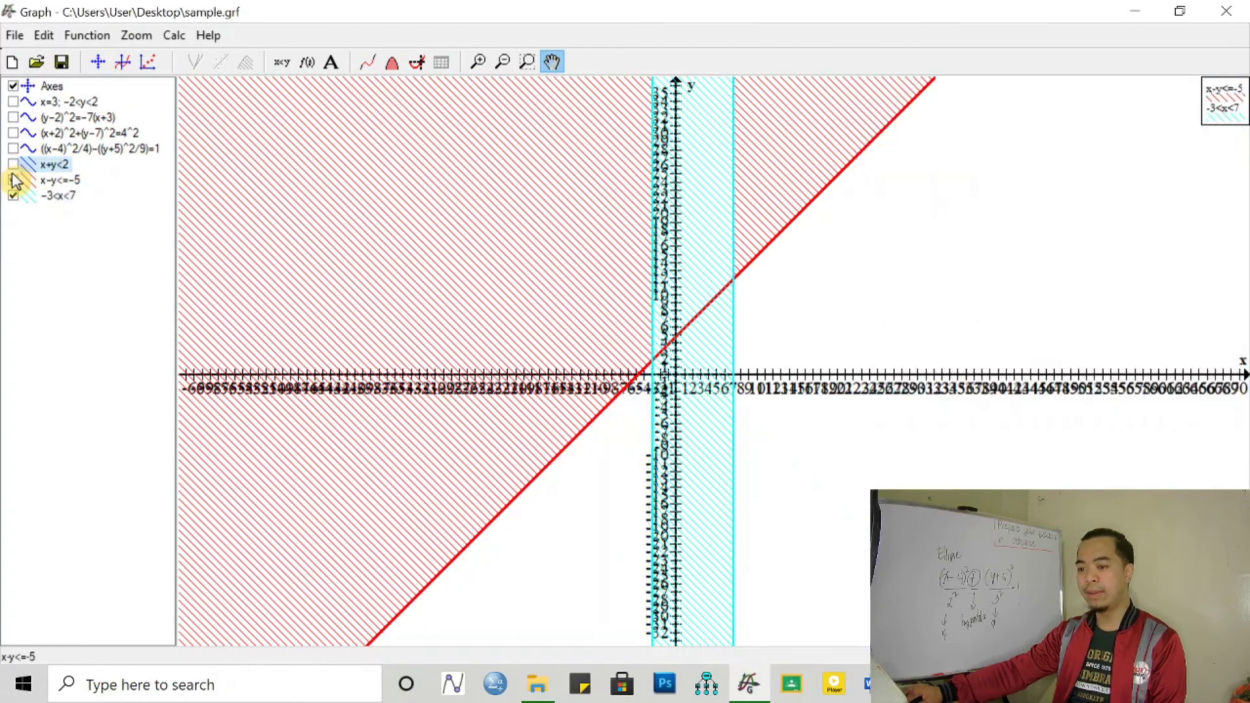
{"action": "left_click", "coordinate": [13, 180]}
{"action": "left_click", "coordinate": [61, 197]}
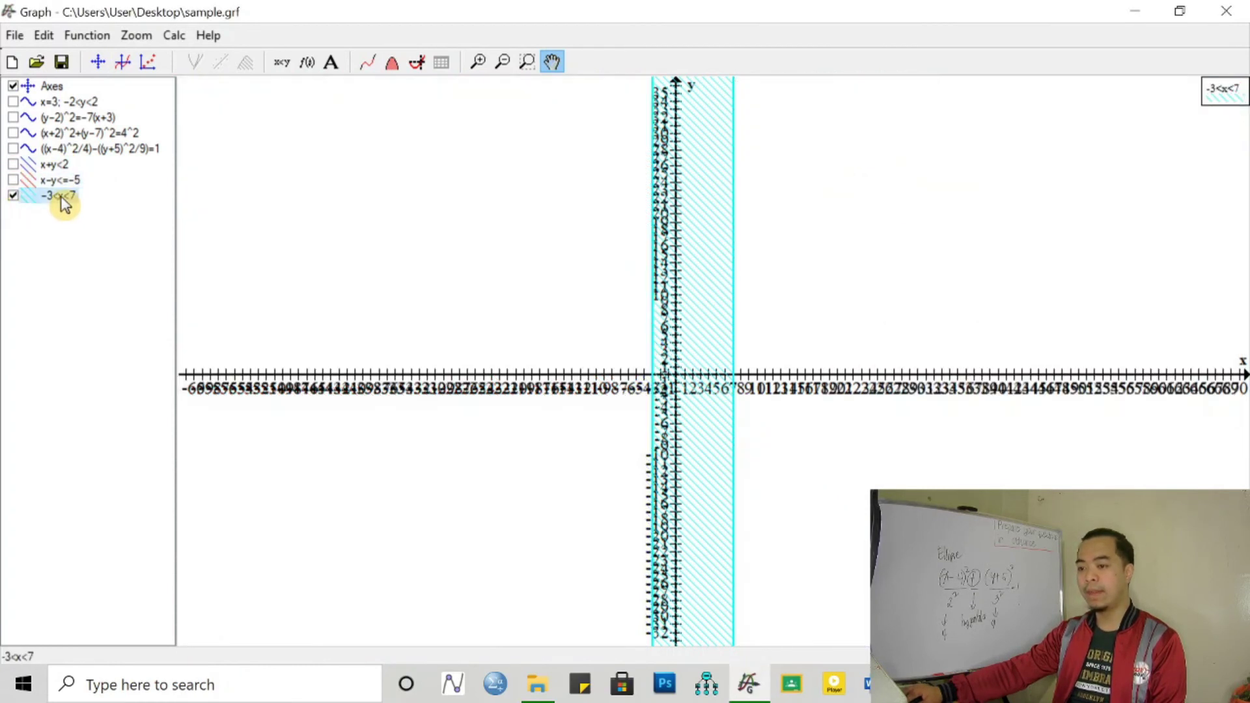
{"action": "double_click", "coordinate": [63, 196]}
{"action": "key", "text": "Tab"}
{"action": "left_click_drag", "start_coordinate": [669, 228], "coordinate": [1112, 134]}
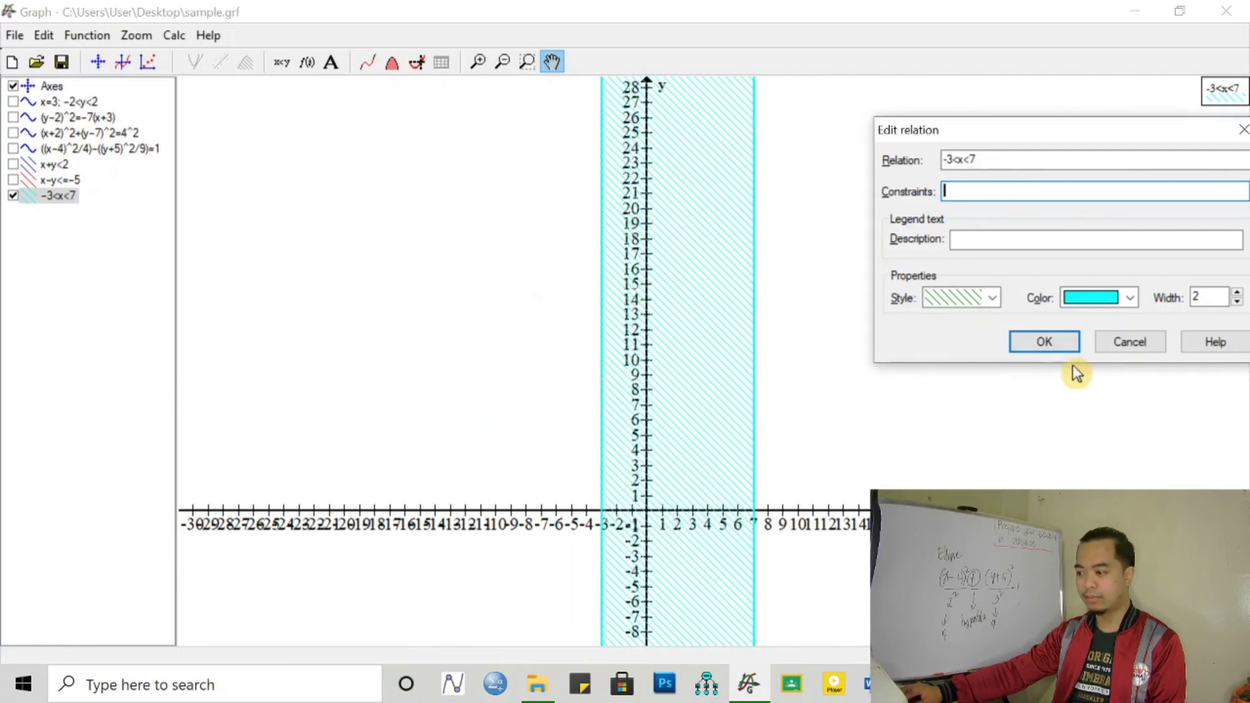
{"action": "left_click", "coordinate": [1044, 342]}
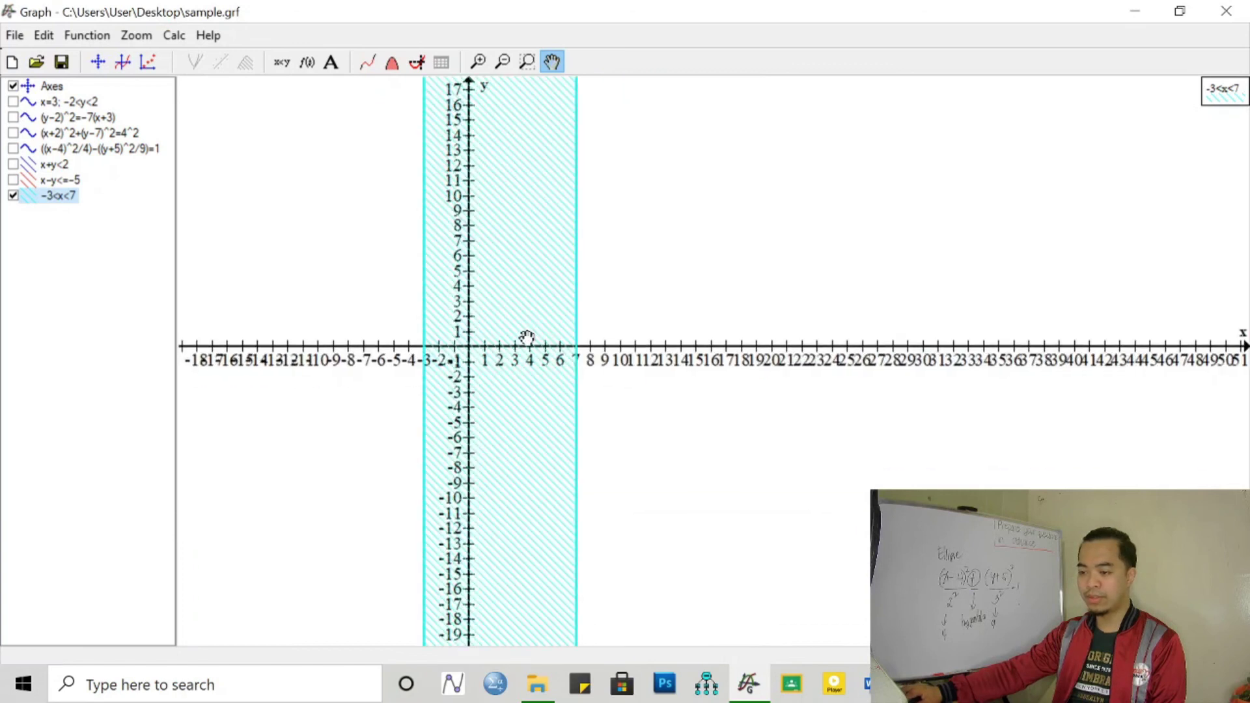
Restrict the -3<x<7 relation with the constraint -3<y<3.
{"action": "scroll", "coordinate": [529, 343], "scroll_direction": "up", "scroll_amount": 5}
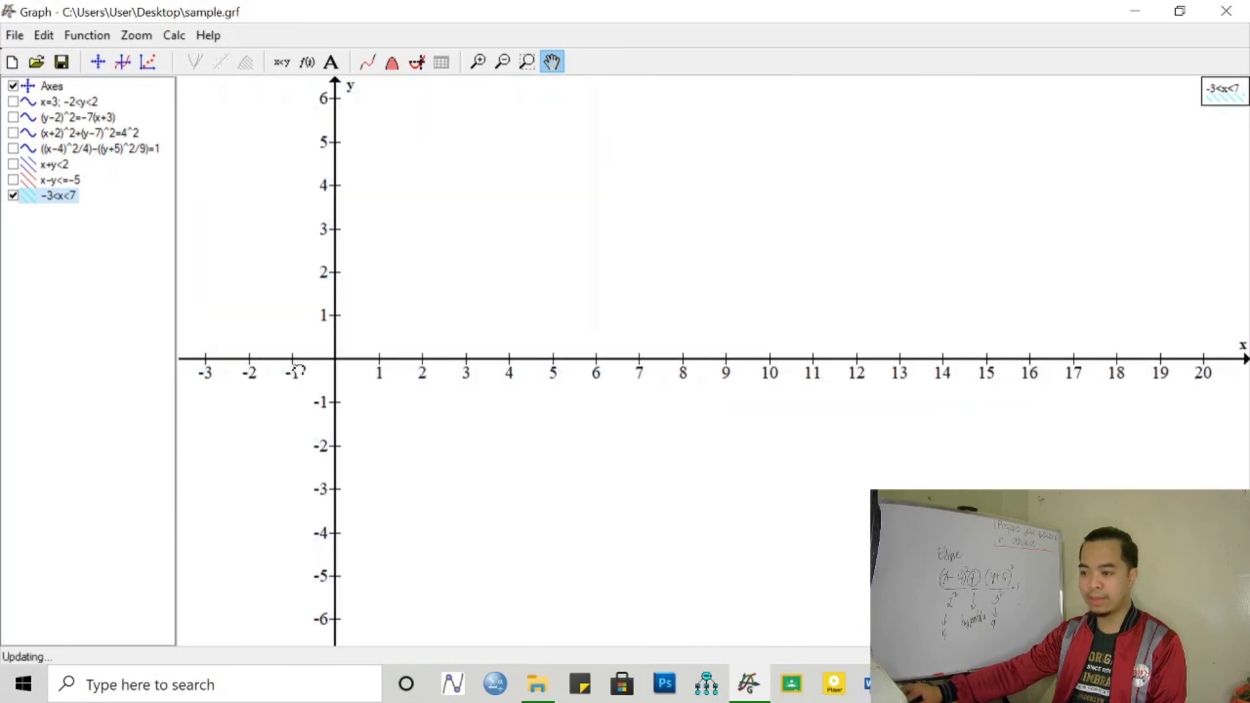
{"action": "left_click_drag", "start_coordinate": [413, 340], "coordinate": [426, 295]}
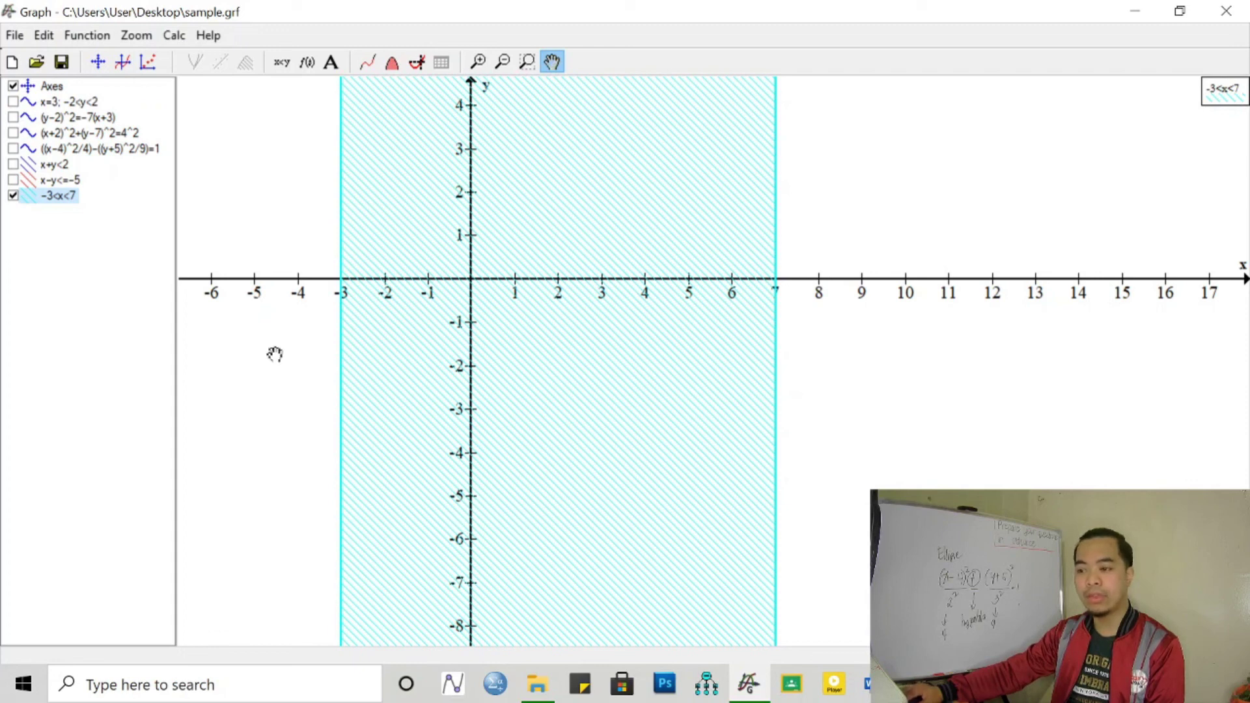
{"action": "double_click", "coordinate": [58, 195]}
{"action": "key", "text": "Tab"}
{"action": "left_click_drag", "start_coordinate": [611, 228], "coordinate": [921, 130]}
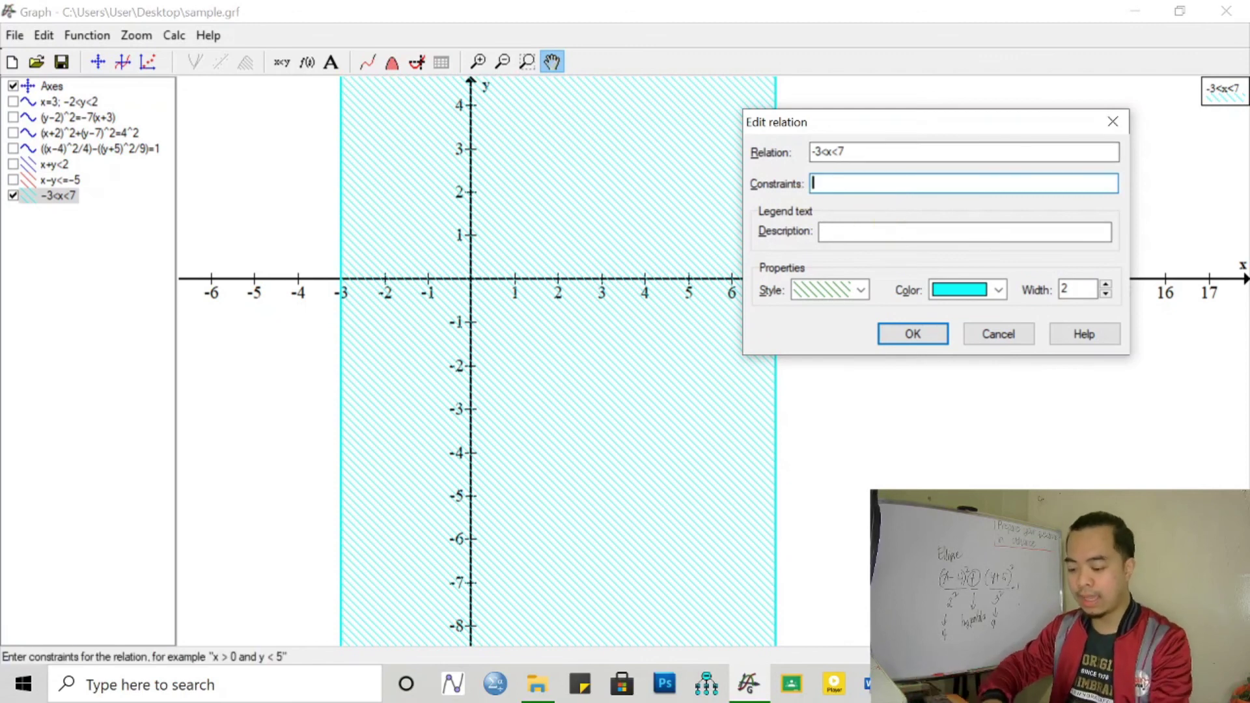
{"action": "type", "text": "y<"}
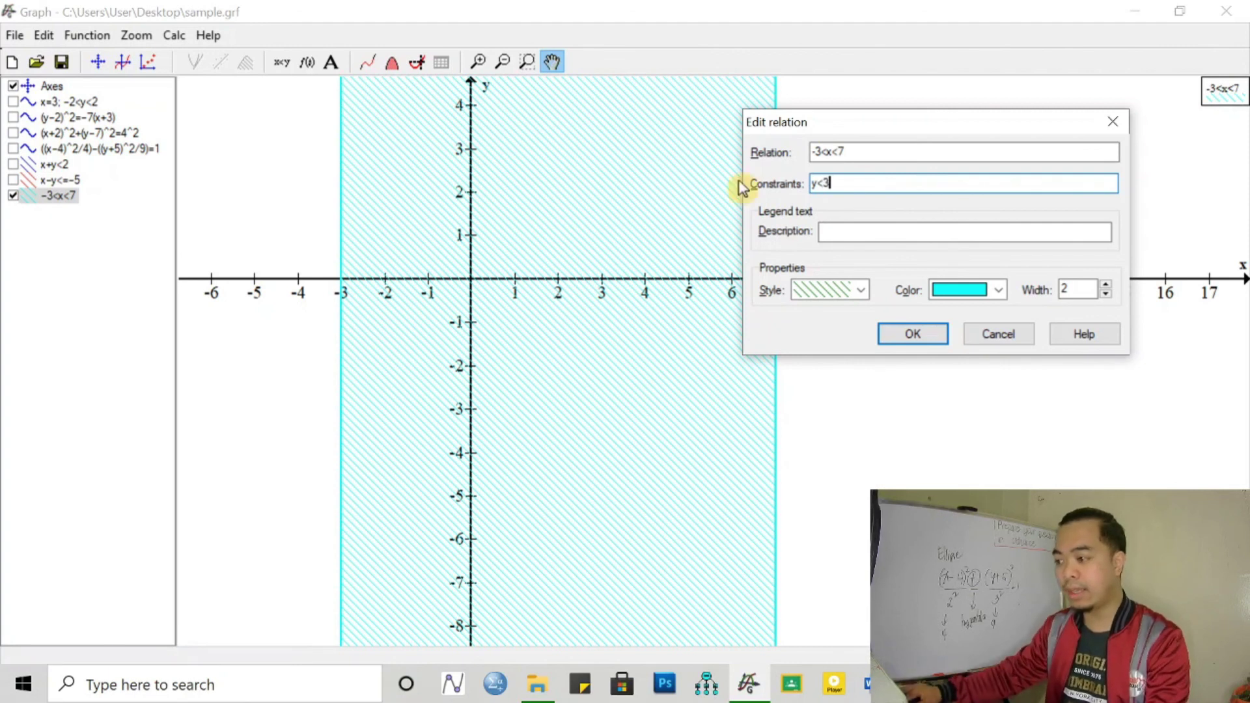
{"action": "type", "text": "3<"}
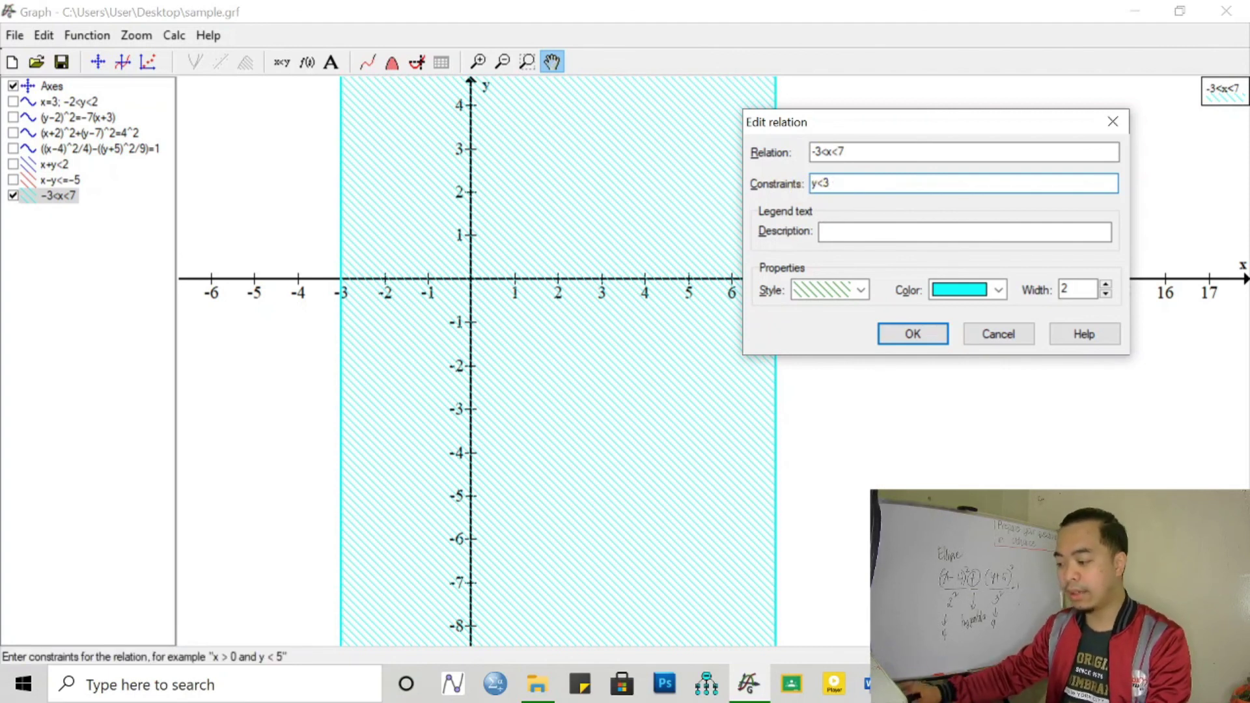
{"action": "left_click", "coordinate": [812, 183]}
{"action": "type", "text": "-3<"}
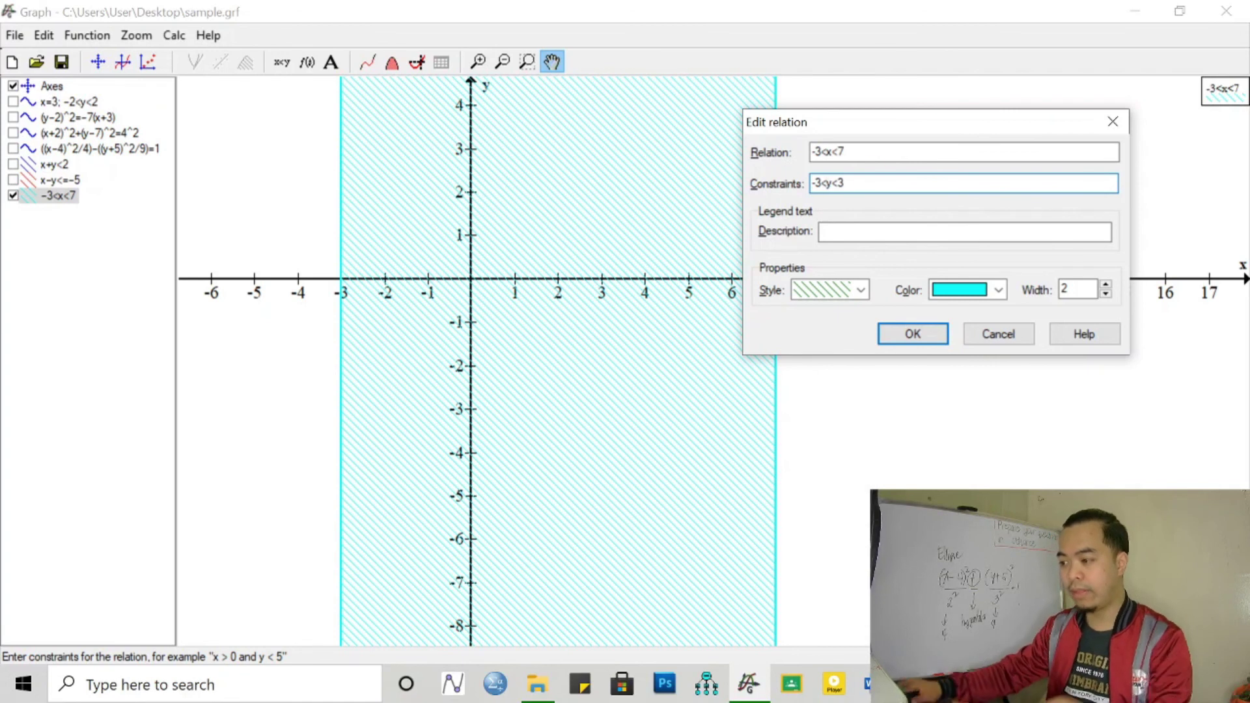
{"action": "left_click", "coordinate": [914, 341]}
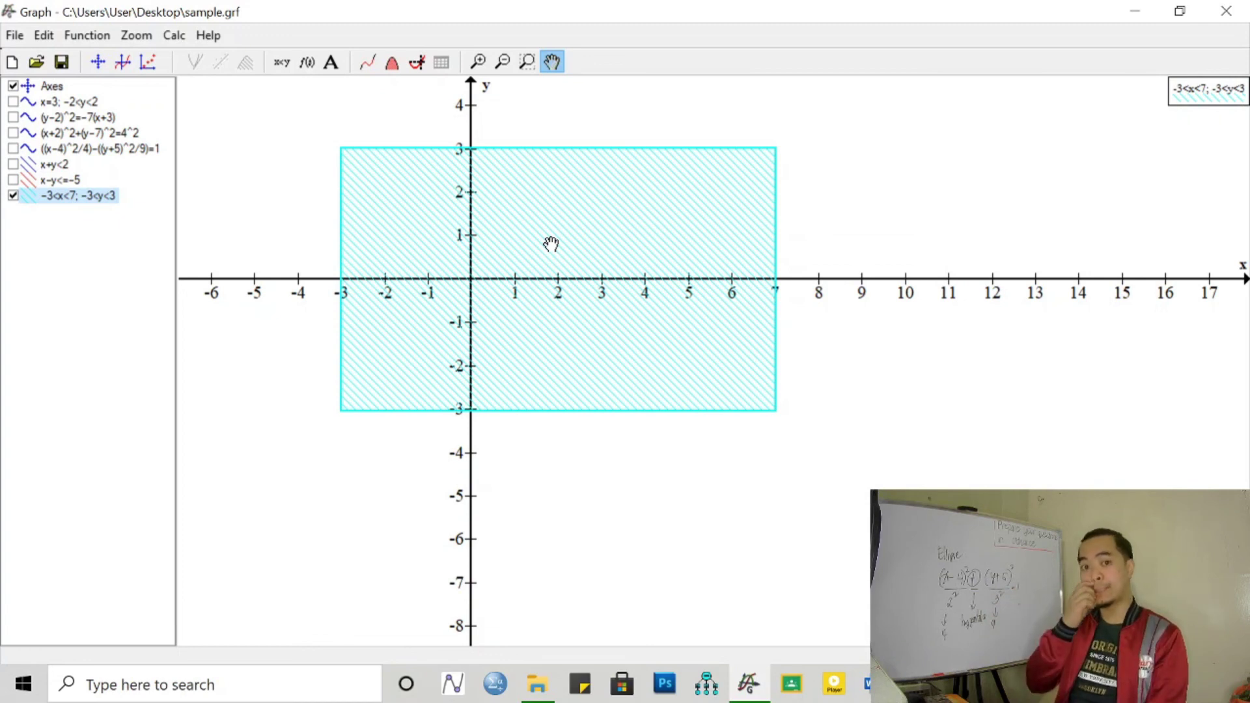
Edit the -3<x<7 relation so its constraints cover both variables as (-3<y<3)(-2<x<4).
{"action": "left_click", "coordinate": [90, 208]}
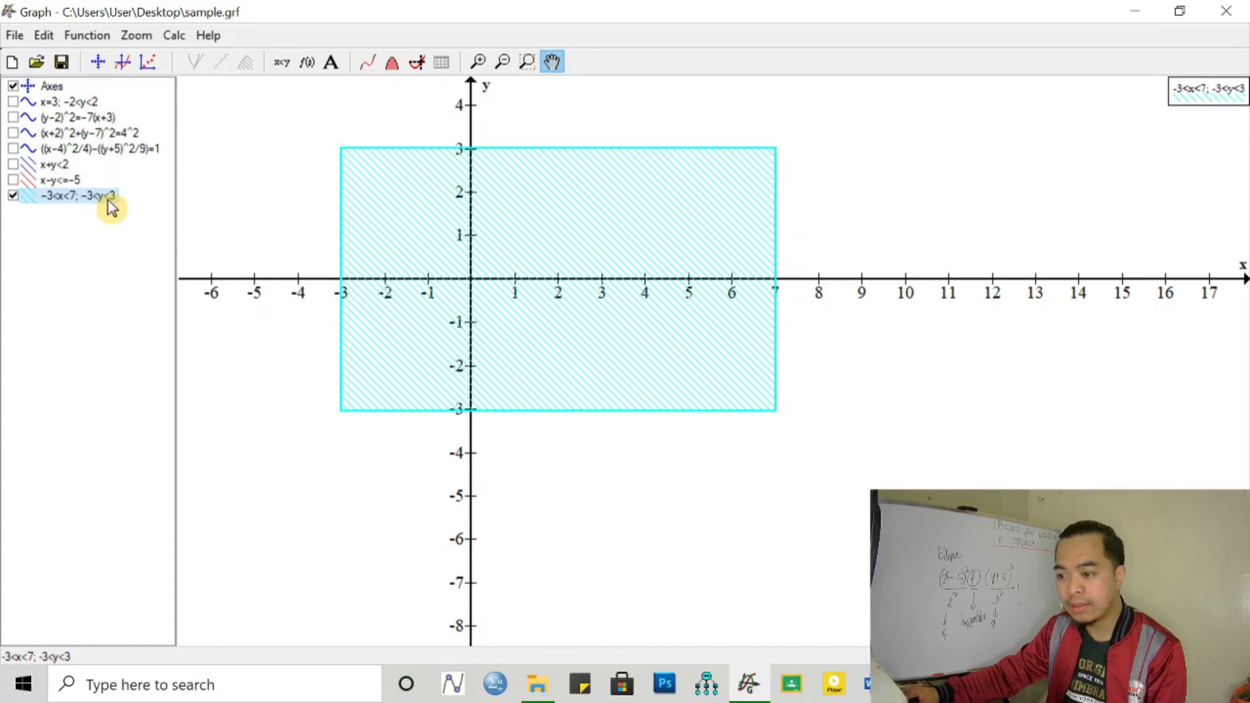
{"action": "double_click", "coordinate": [110, 207]}
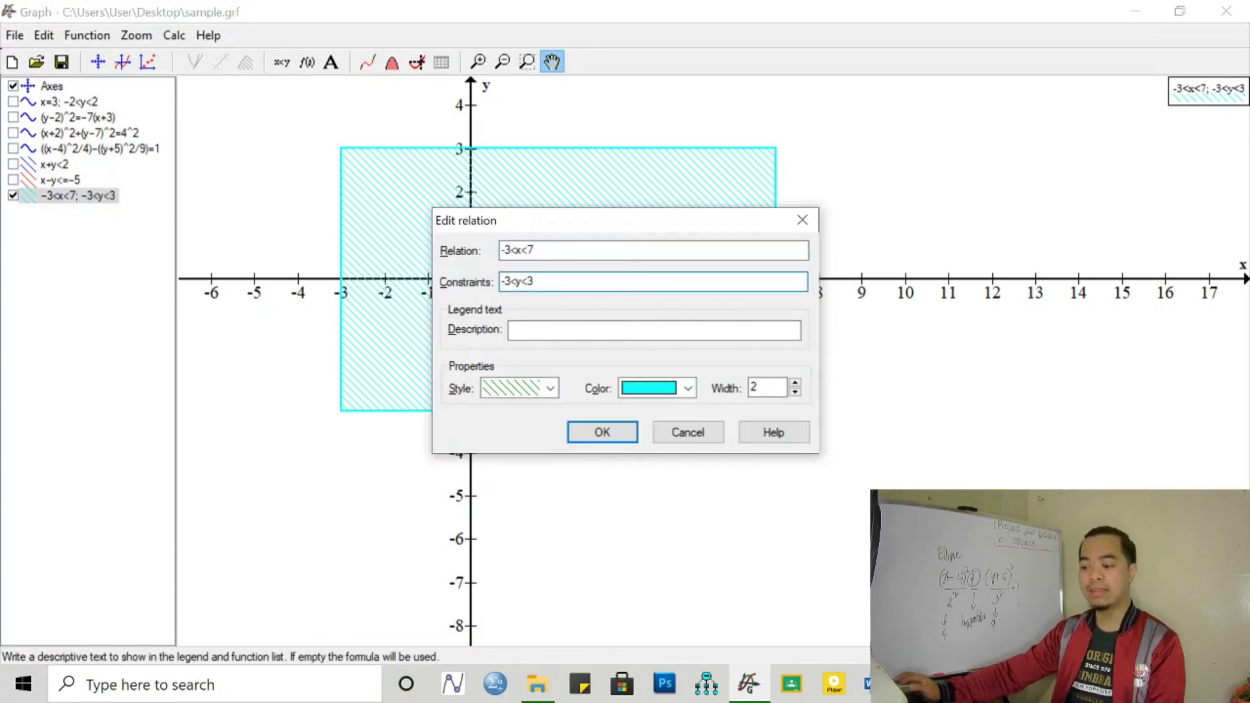
{"action": "type", "text": ")"}
{"action": "left_click", "coordinate": [503, 282]}
{"action": "type", "text": "("}
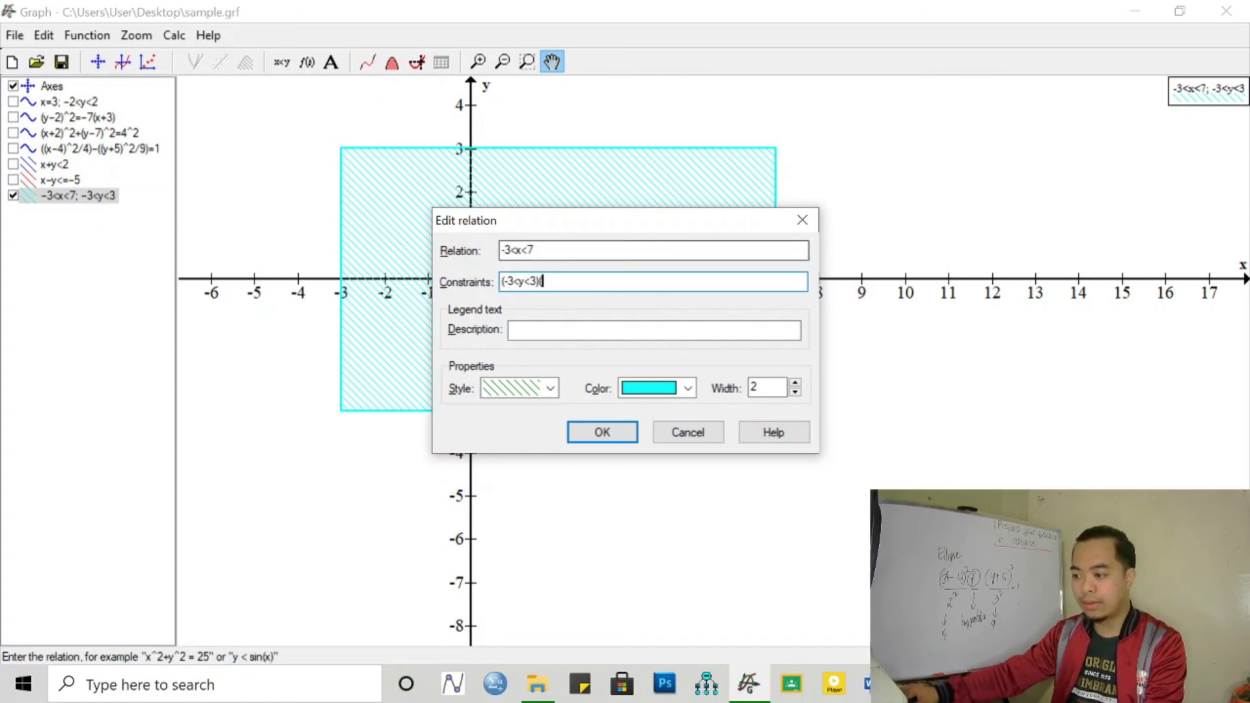
{"action": "left_click_drag", "start_coordinate": [615, 222], "coordinate": [981, 284]}
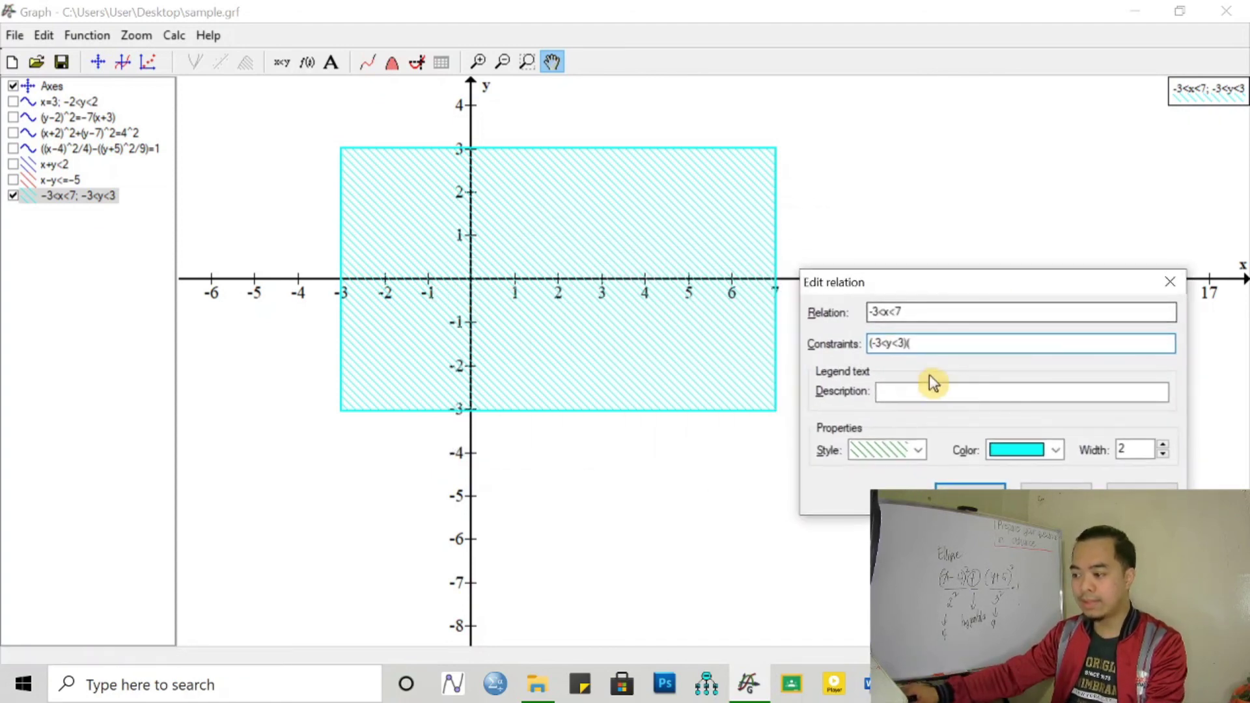
{"action": "type", "text": "x"}
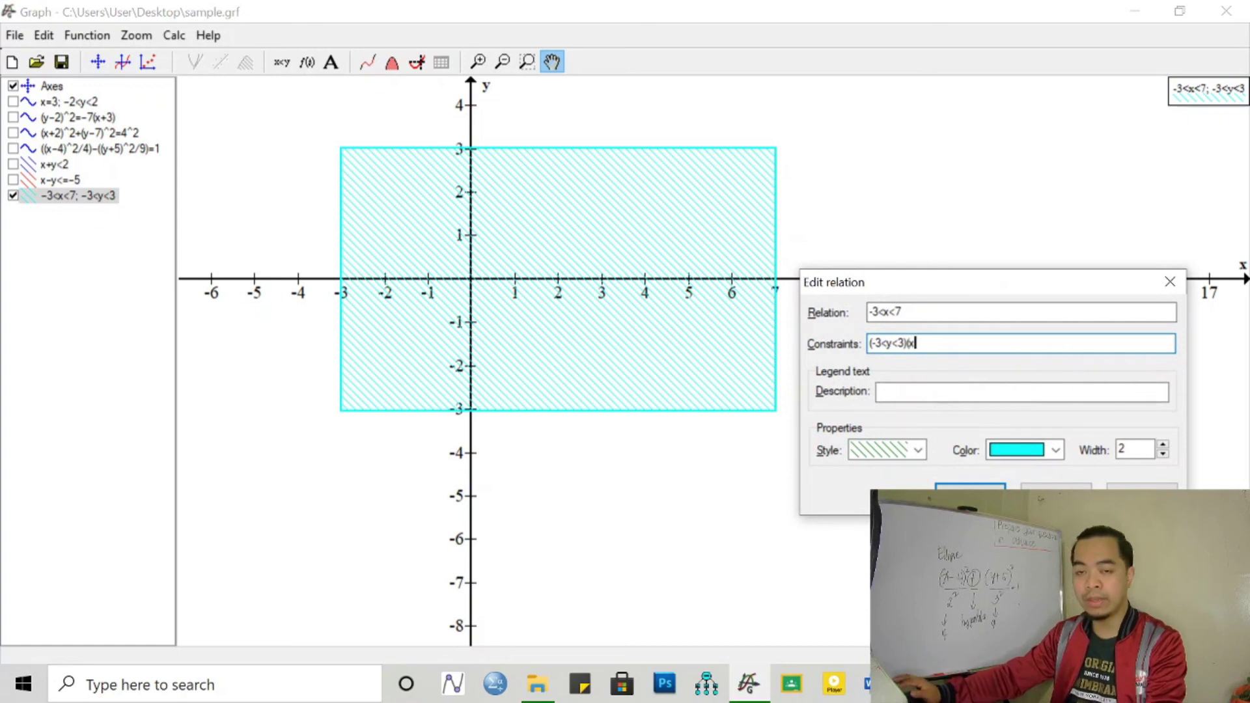
{"action": "type", "text": "<x<"}
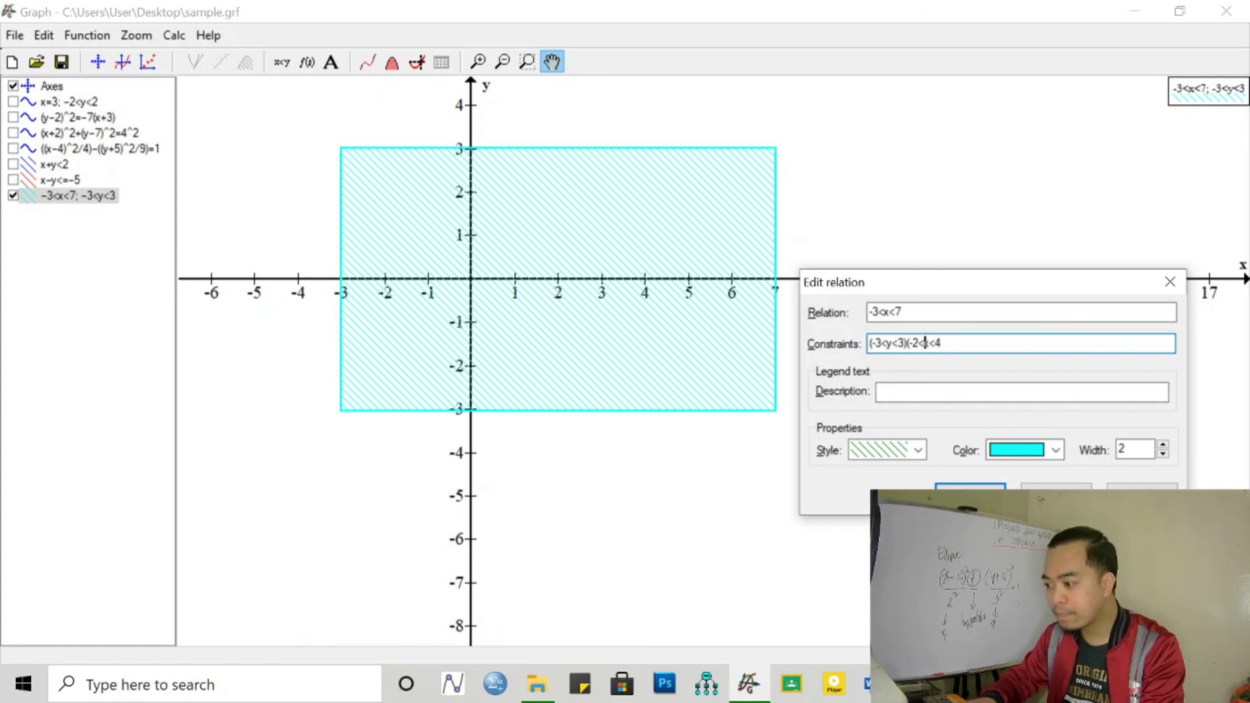
{"action": "type", "text": "4"}
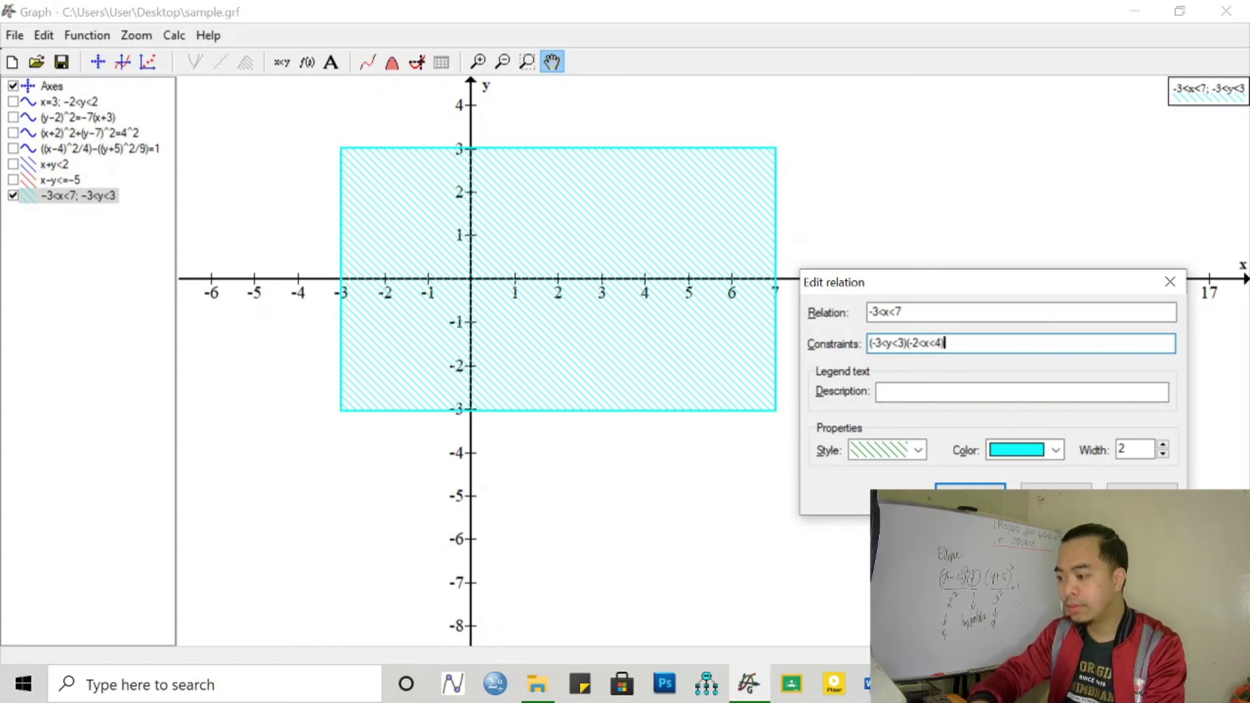
{"action": "type", "text": ")"}
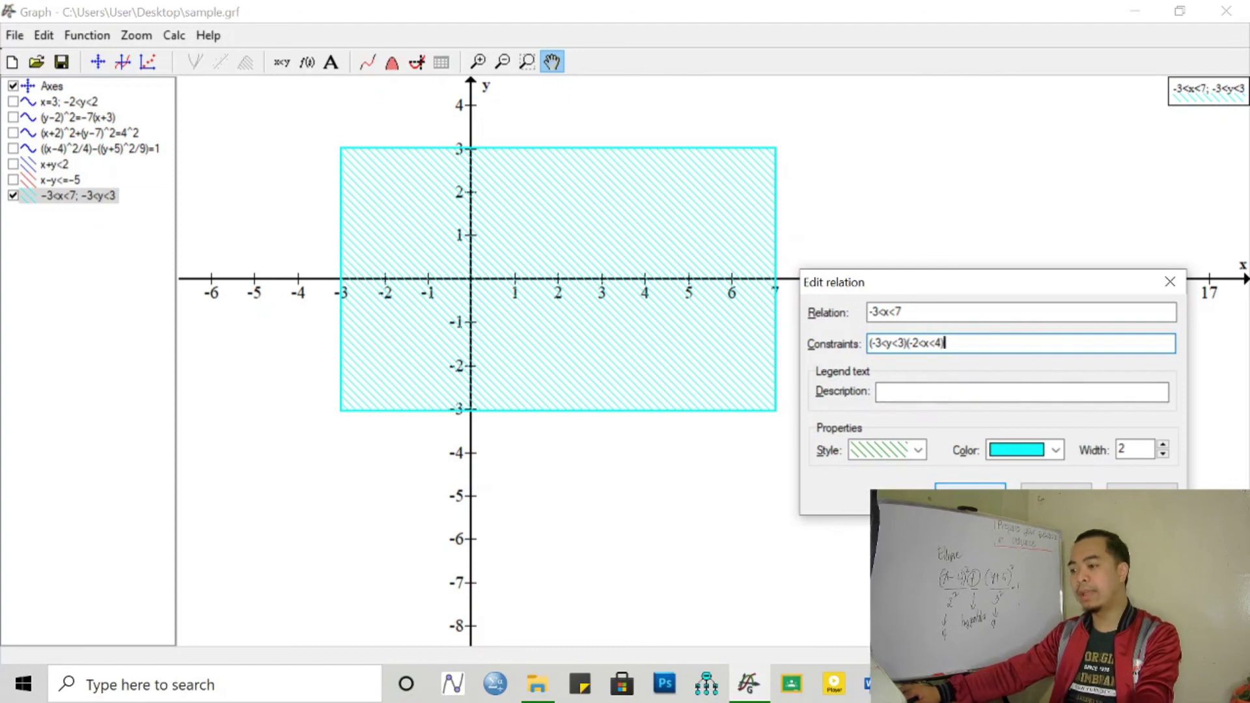
{"action": "key", "text": "Return"}
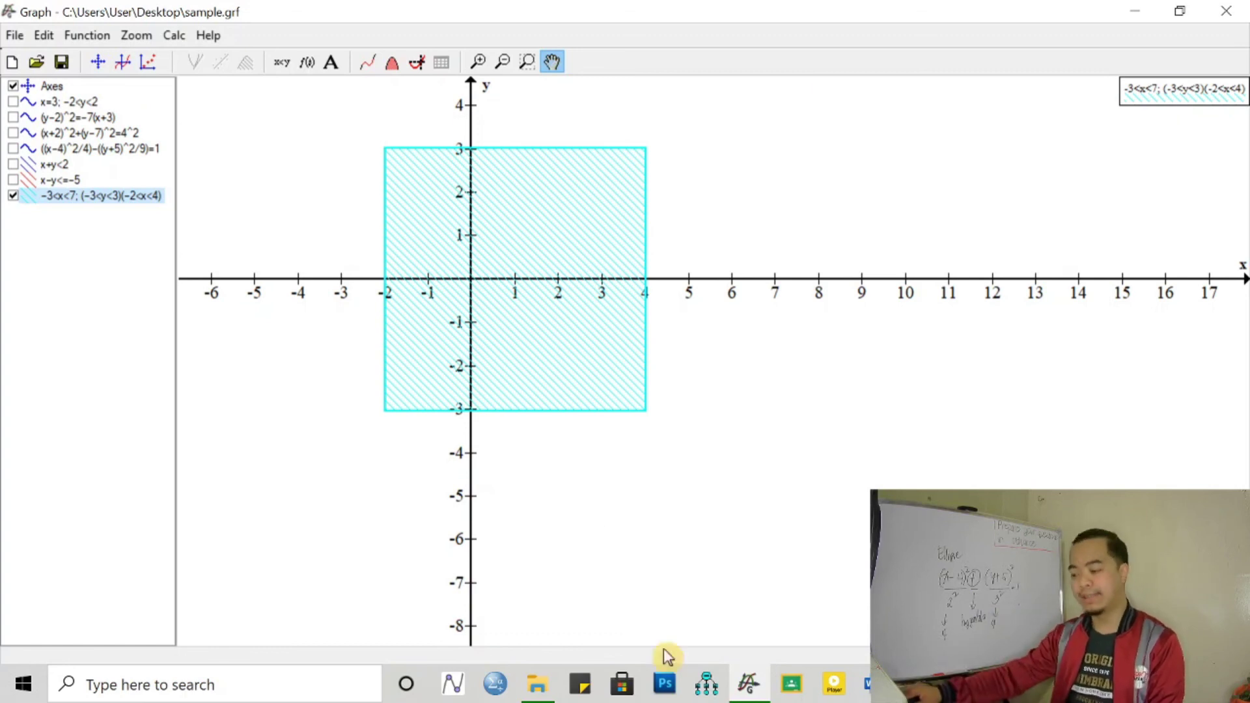
Switch back to the PowerPoint slide show at the Inequalities slide.
{"action": "key", "text": "alt+Tab"}
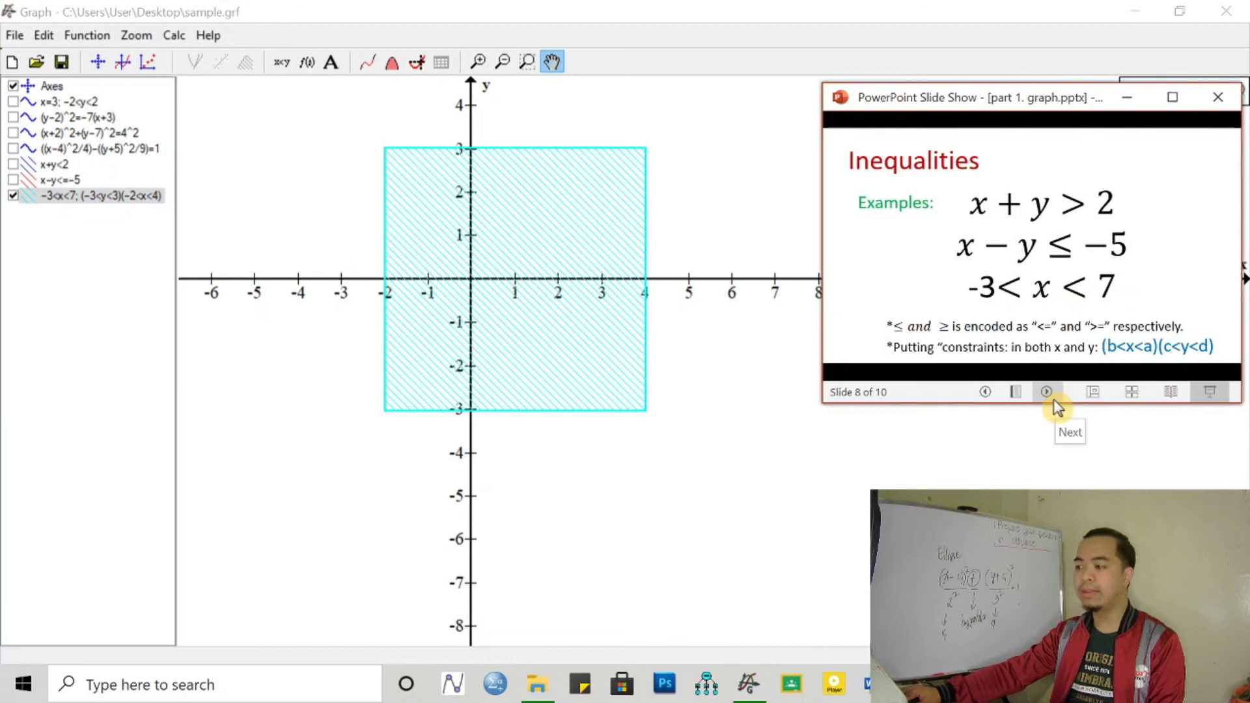